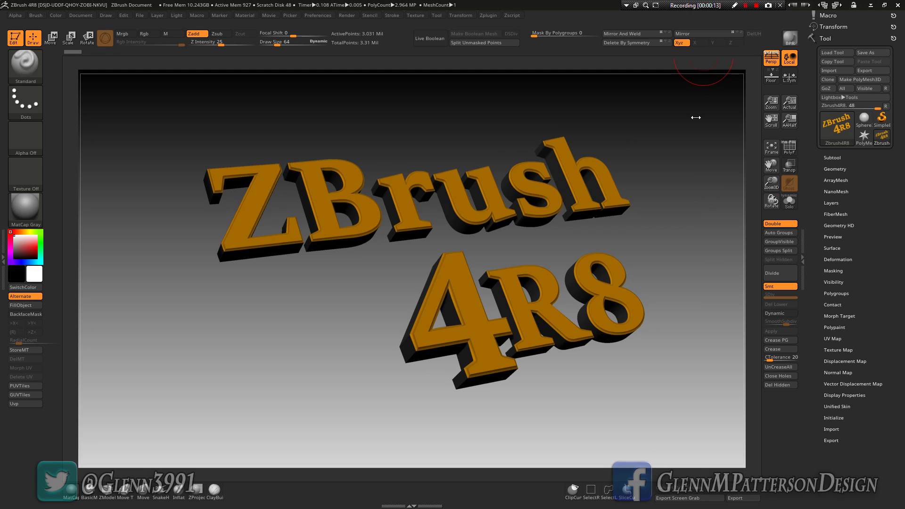
left_click(680, 187)
left_click_drag(680, 187, 668, 210)
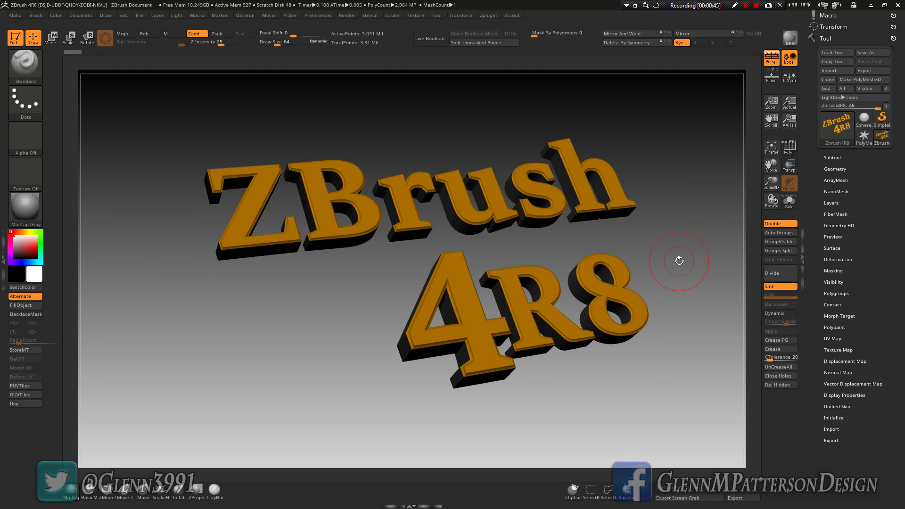
mouse_move(671, 273)
left_mouse_down()
mouse_move(668, 252)
mouse_move(669, 282)
left_mouse_up()
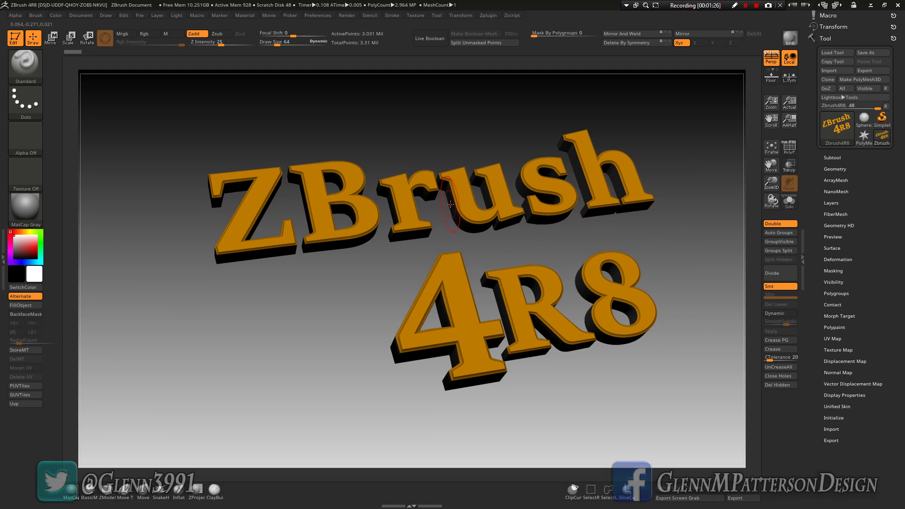
Step: Enable interface customization in the configuration preferences
left_click(321, 16)
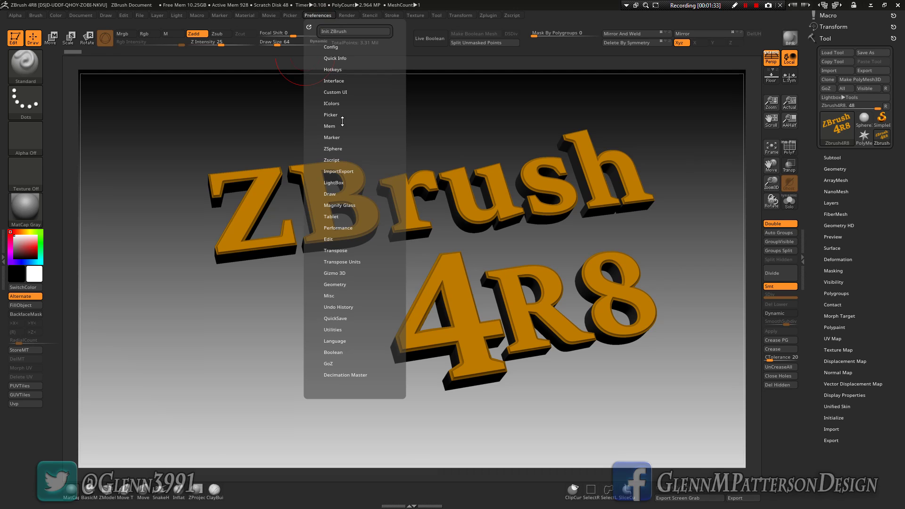
left_click(331, 47)
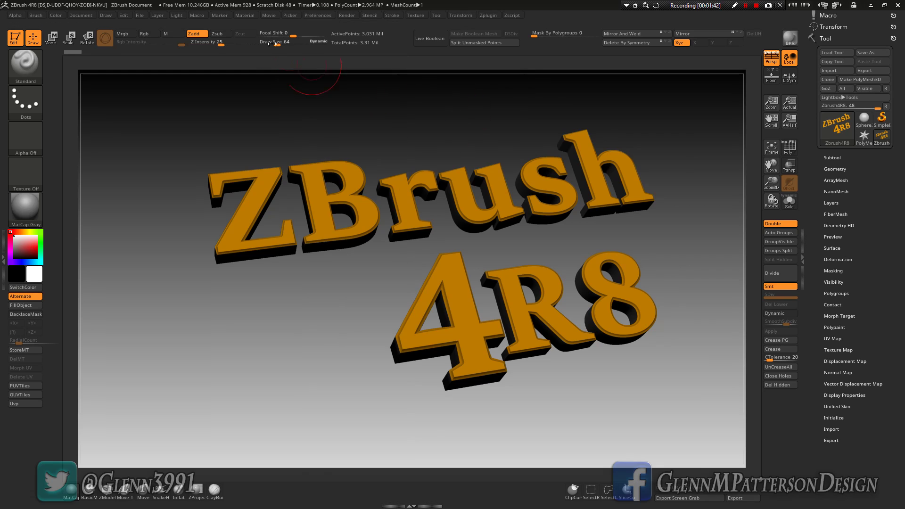
left_click(322, 16)
left_click(322, 17)
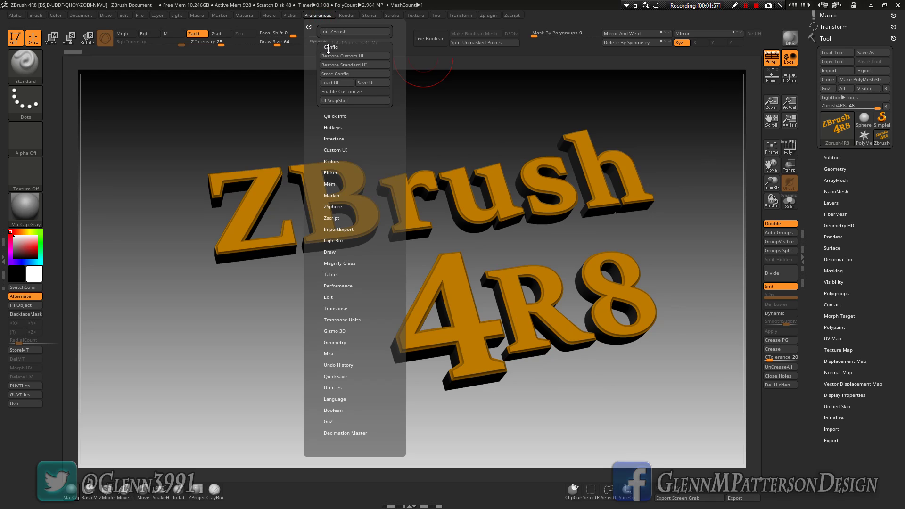
left_click(333, 92)
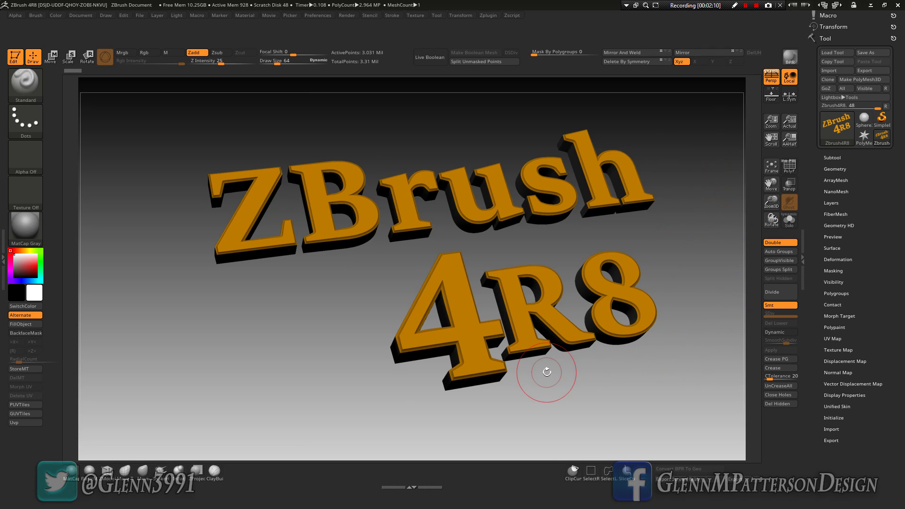
Step: Reveal the hidden side tray, expand its Brush palette and choose the Morph brush
left_click(3, 258)
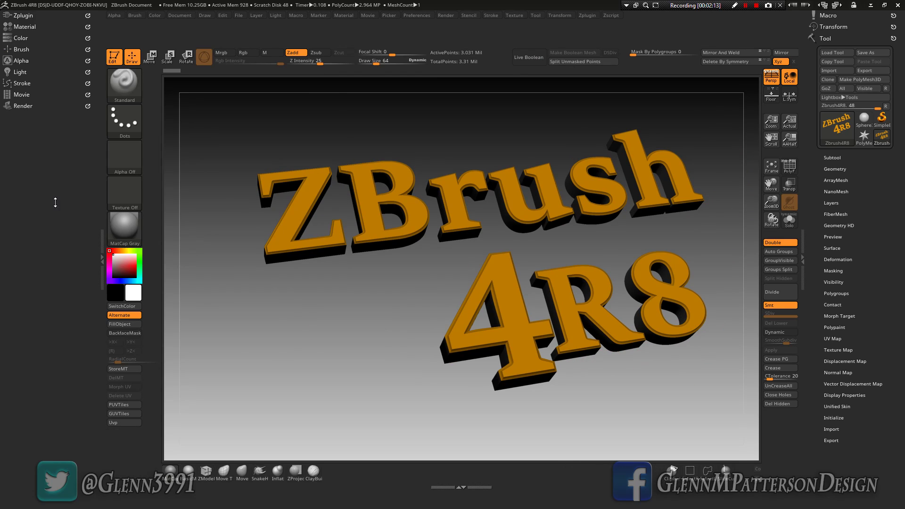
left_click(21, 49)
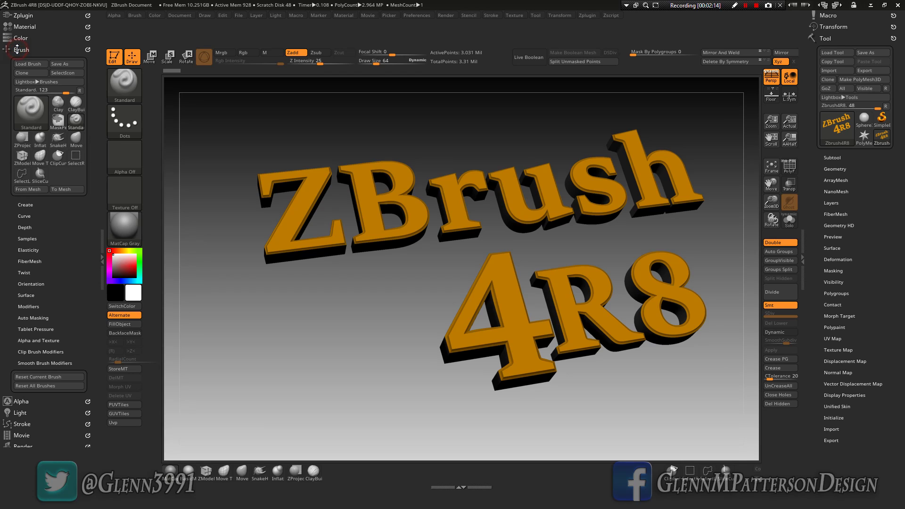
left_click(33, 112)
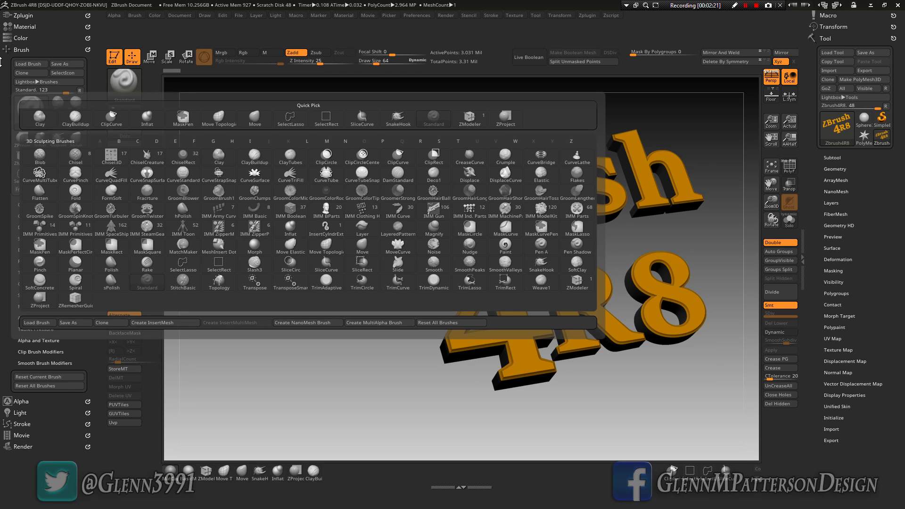
left_click(303, 234)
left_click(33, 112)
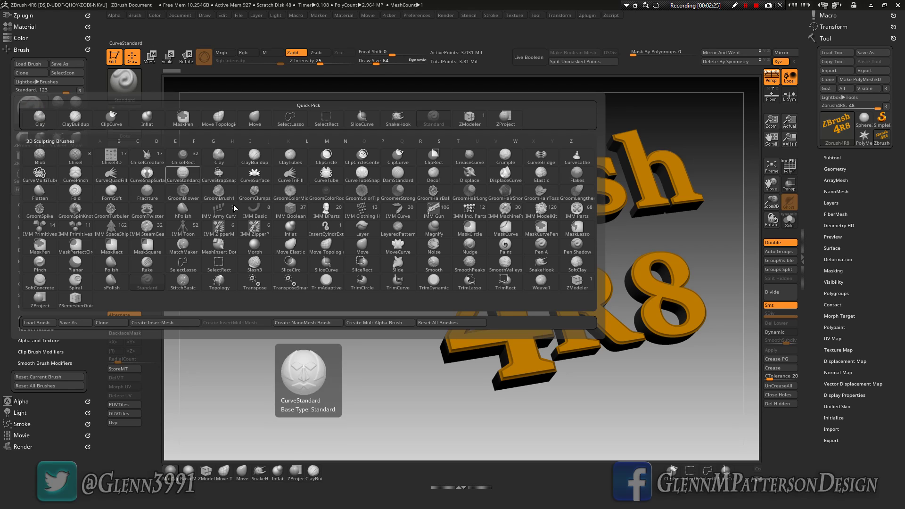
left_click(258, 250)
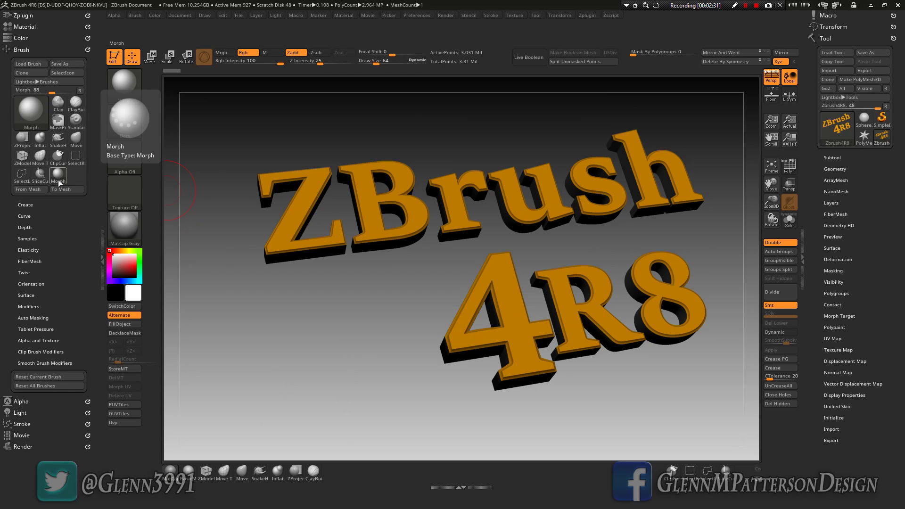
Step: Add the Morph brush to the shelf below the canvas and remove the ClayBuildup brush from that shelf
mouse_move(59, 183)
left_mouse_down("ctrl+alt")
mouse_move(82, 215)
mouse_move(190, 269)
left_mouse_up("ctrl+alt")
mouse_move(58, 182)
left_mouse_down("ctrl+alt")
mouse_move(368, 480)
mouse_move(346, 475)
left_mouse_up("ctrl+alt")
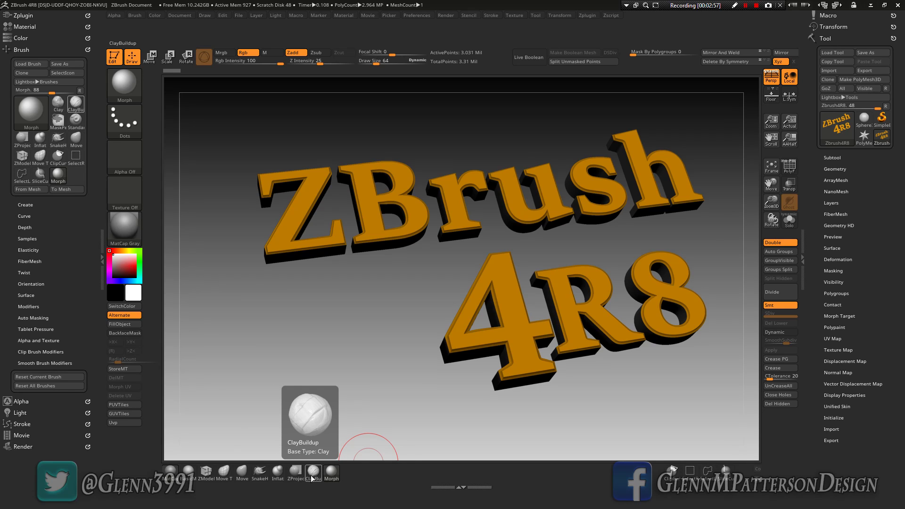
left_click_drag(312, 478, 378, 318, "ctrl+alt")
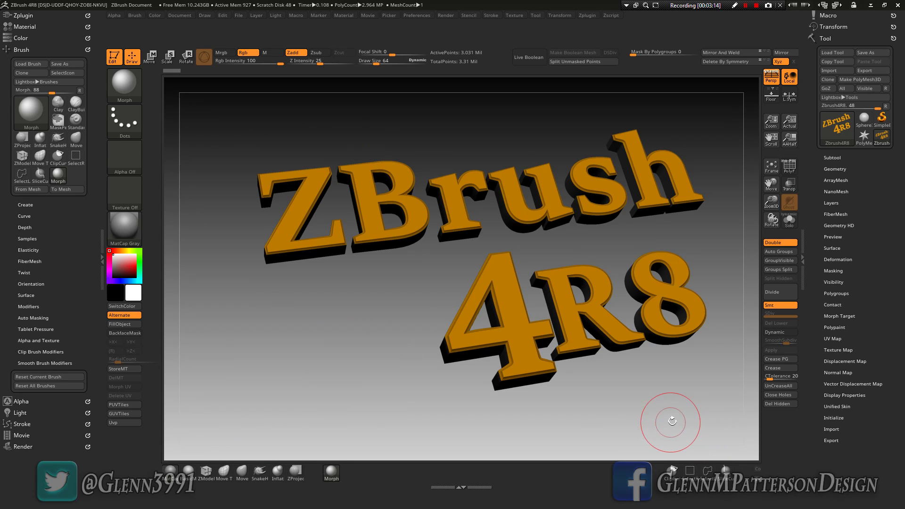
Step: Add the Inflate and Offset deformation sliders to the shelf below the canvas and reselect the Morph brush
left_click(834, 259)
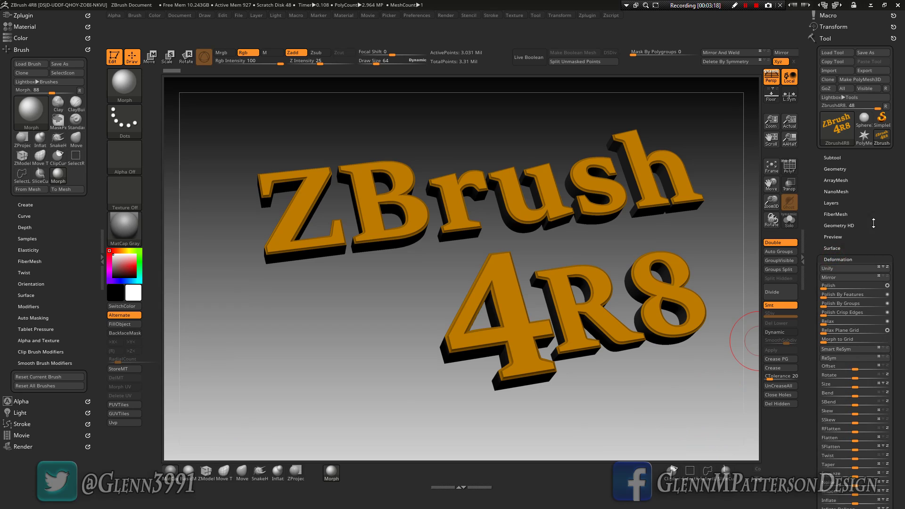
scroll(876, 189, "down", 5)
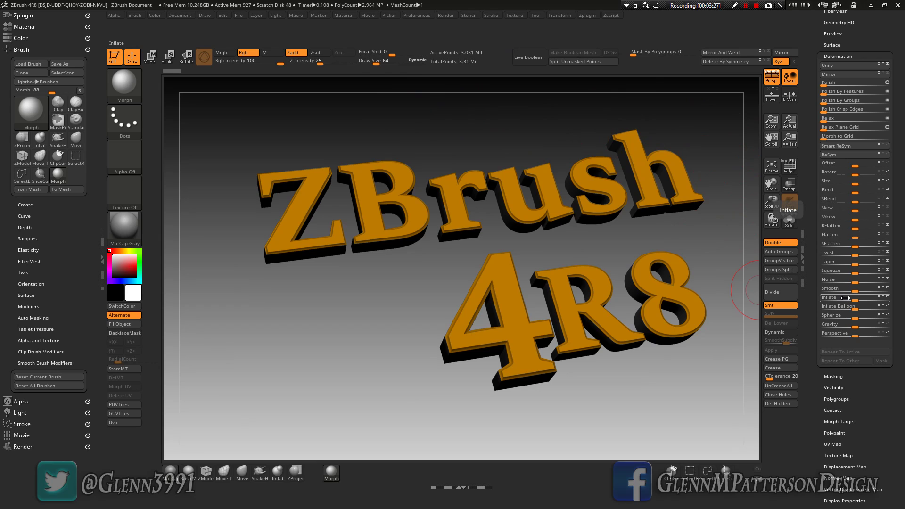
key("ctrl")
left_click_drag(846, 298, 615, 468, "ctrl+alt")
key("b")
key("m")
key("o")
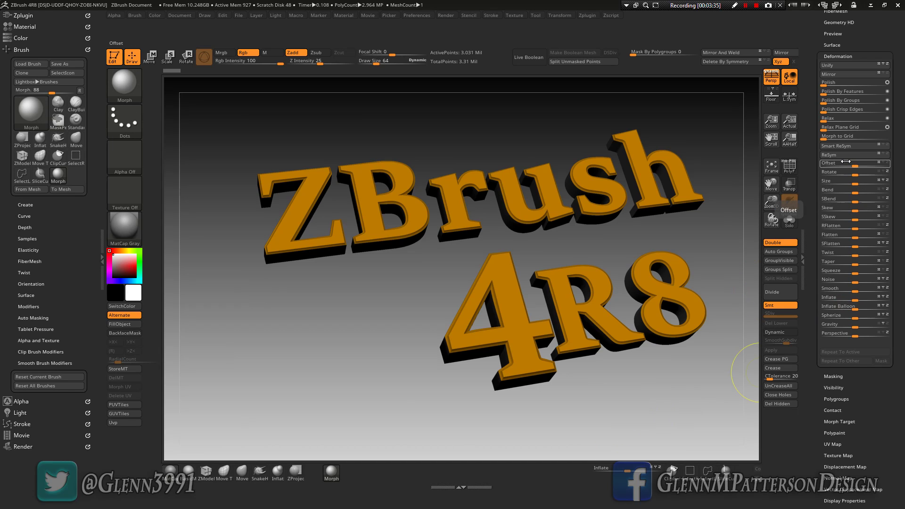
mouse_move(846, 161)
left_mouse_down("ctrl+alt")
mouse_move(643, 376)
mouse_move(603, 475)
mouse_move(617, 476)
mouse_move(583, 477)
mouse_move(644, 473)
mouse_move(598, 473)
mouse_move(619, 473)
left_mouse_up("ctrl+alt")
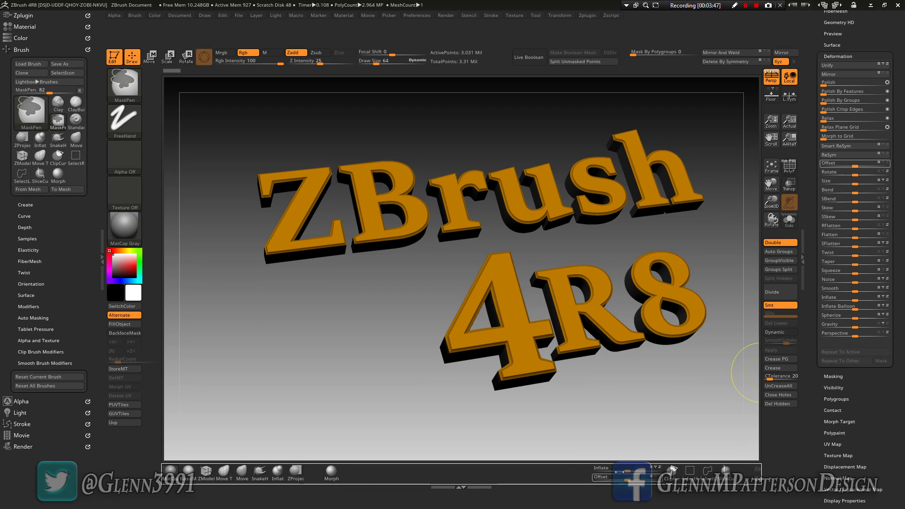
left_click(331, 472)
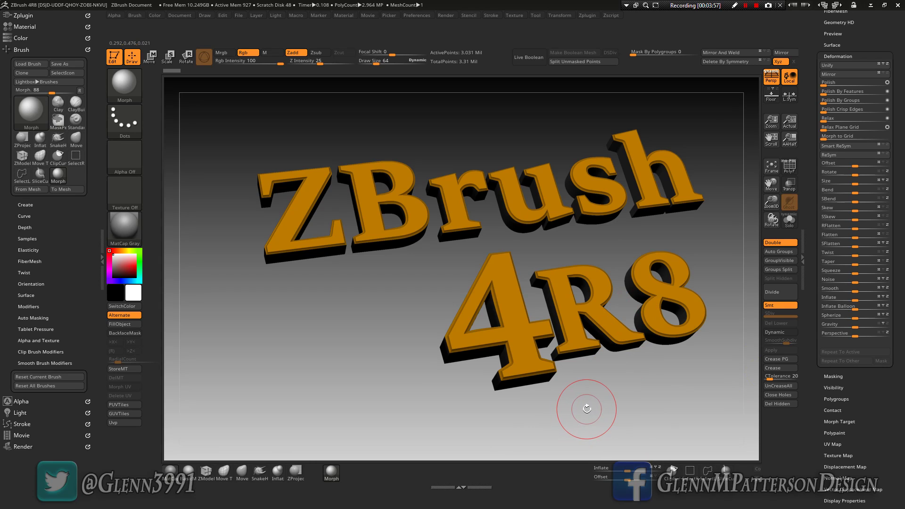
Step: Dock the Preferences palette in the tray above the Tool palette and collapse the Tool palette
left_click(417, 15)
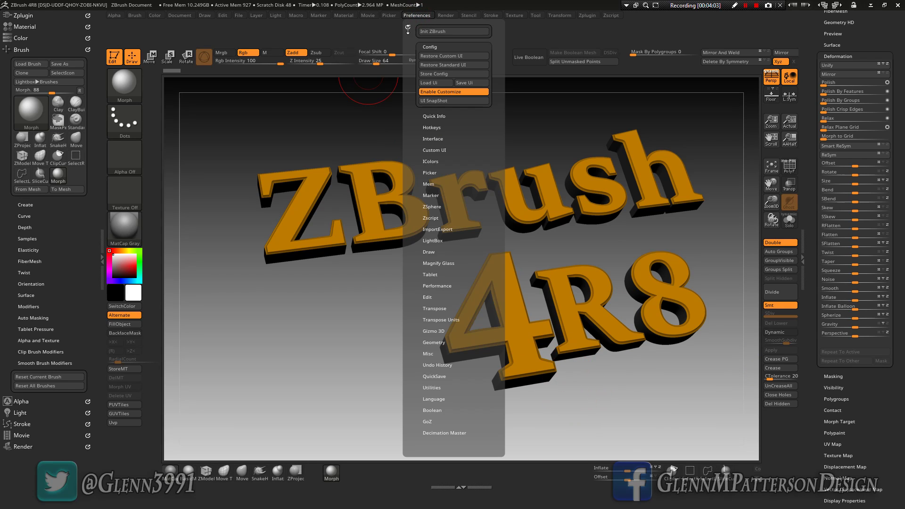
left_click(408, 26)
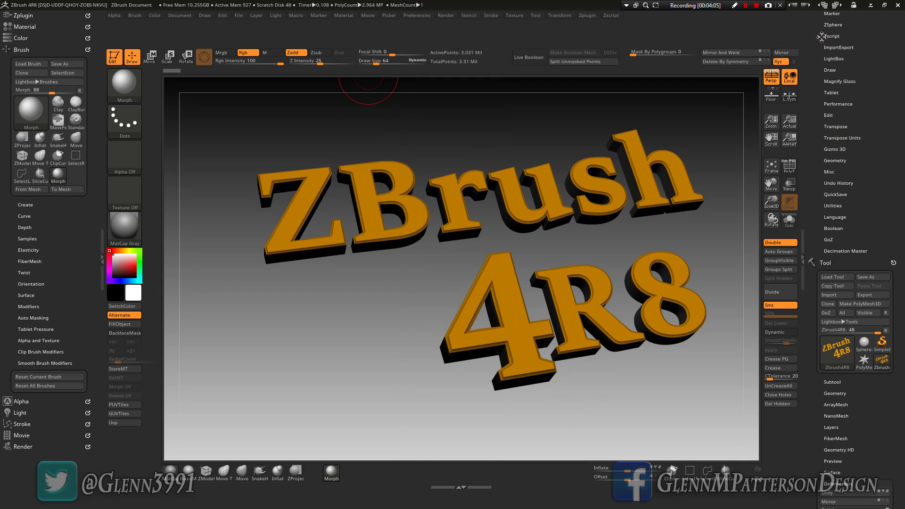
left_click_drag(862, 267, 826, 236)
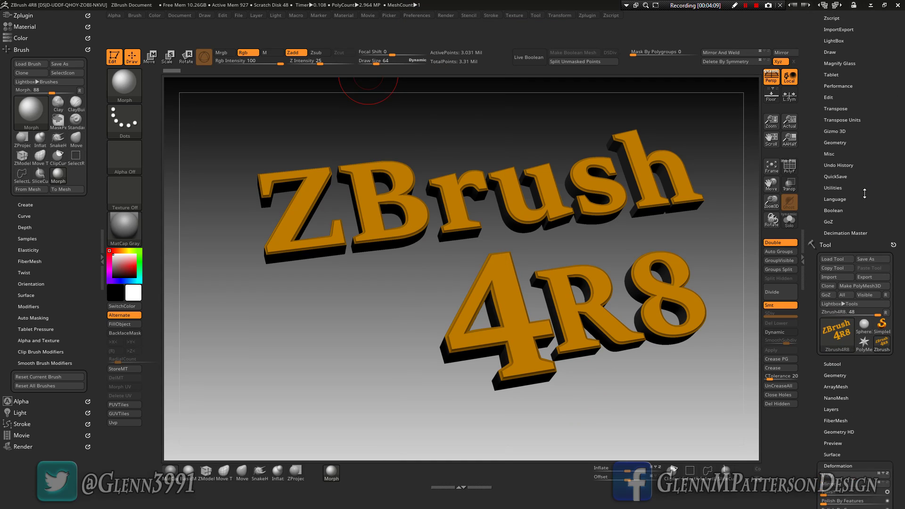
left_click(825, 245)
left_click_drag(857, 177, 857, 245)
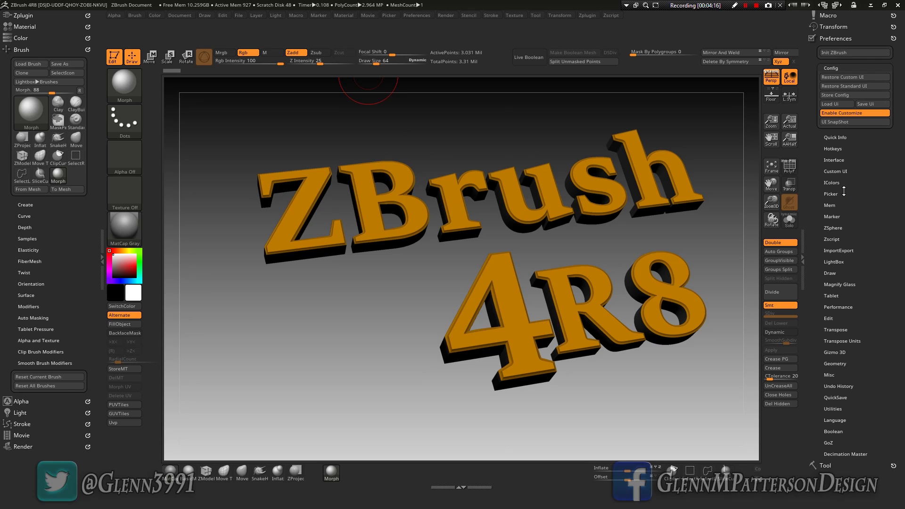
Step: Try the Wide Buttons option in the interface preferences
left_click(833, 160)
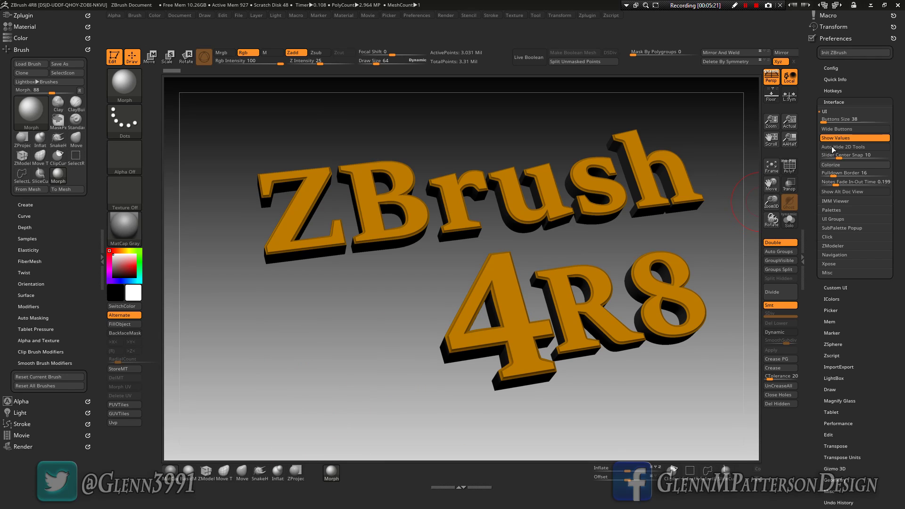
left_click(839, 128)
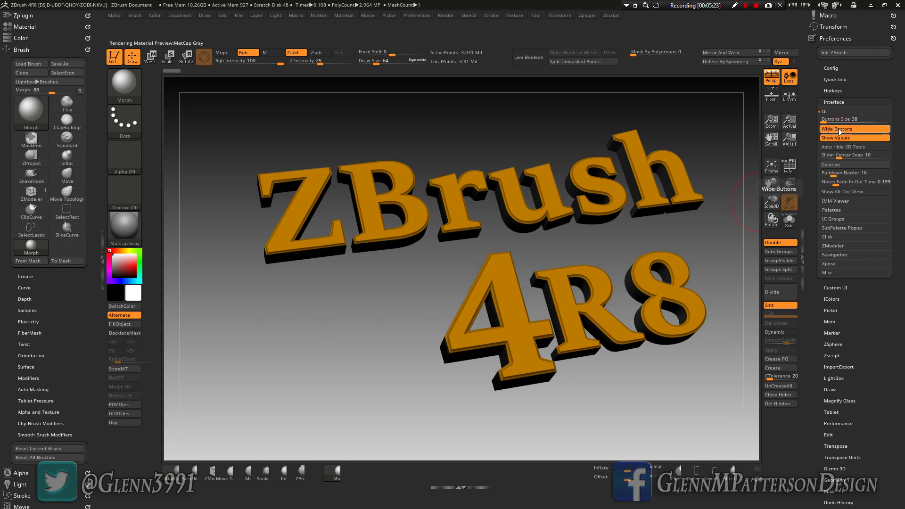
left_click(839, 128)
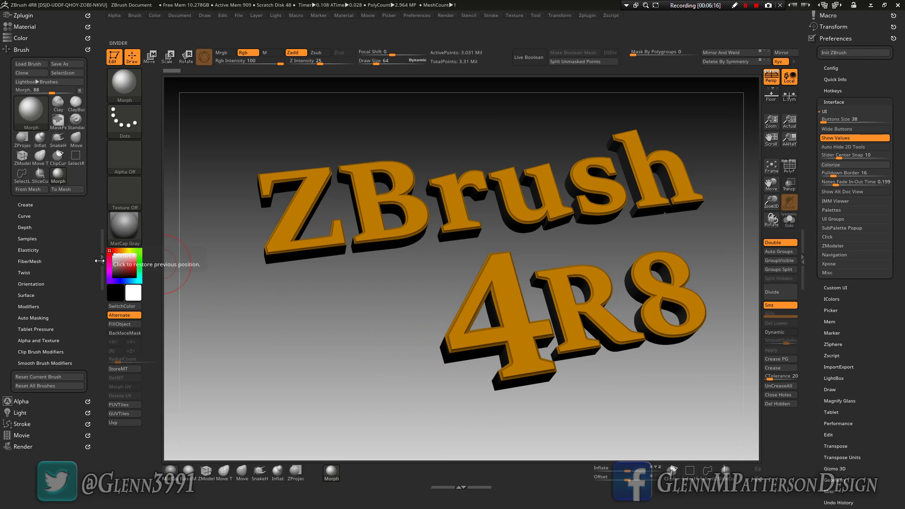
Step: Tidy the trays by undocking Preferences, hiding the tray with the Brush palette and collapsing the Tool palette's Deformation section
left_click(25, 49)
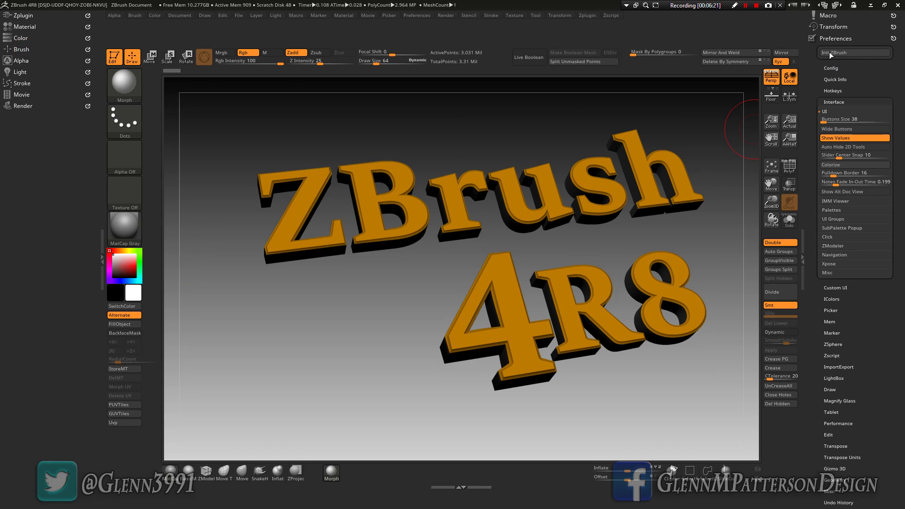
left_click(892, 38)
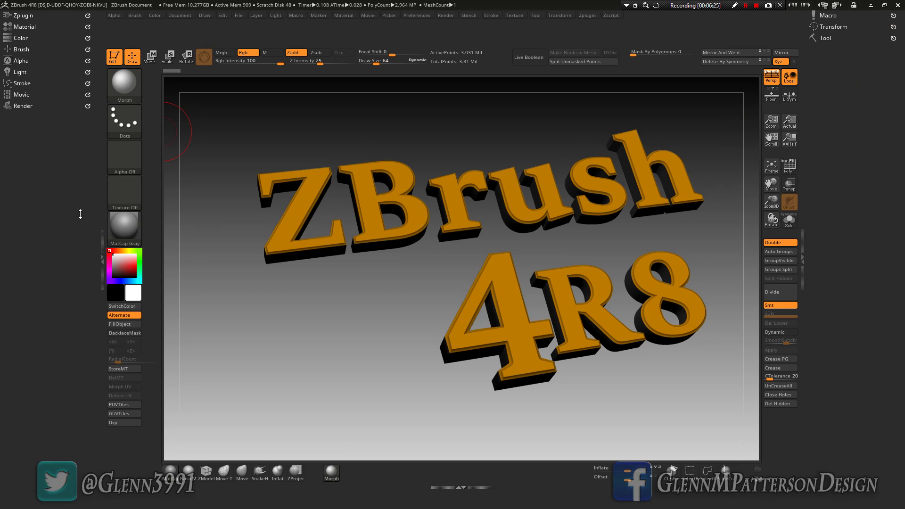
left_click(101, 244)
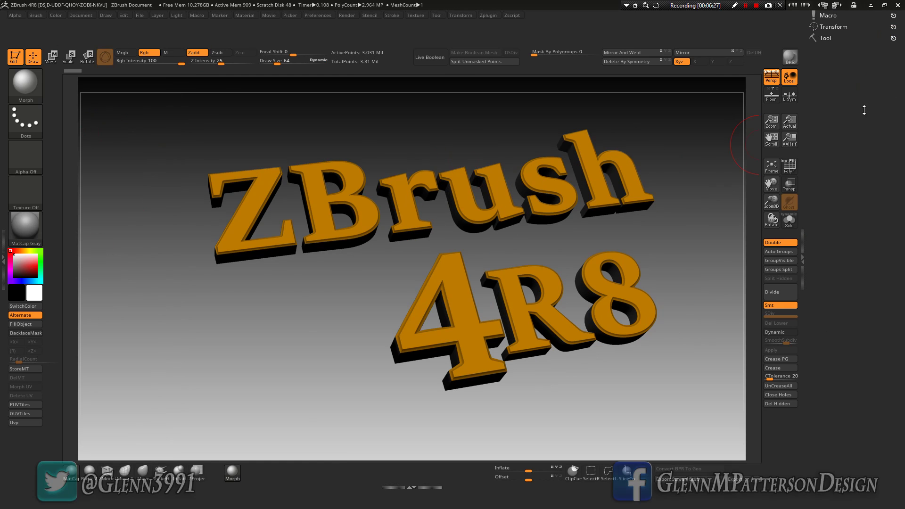
left_click(826, 38)
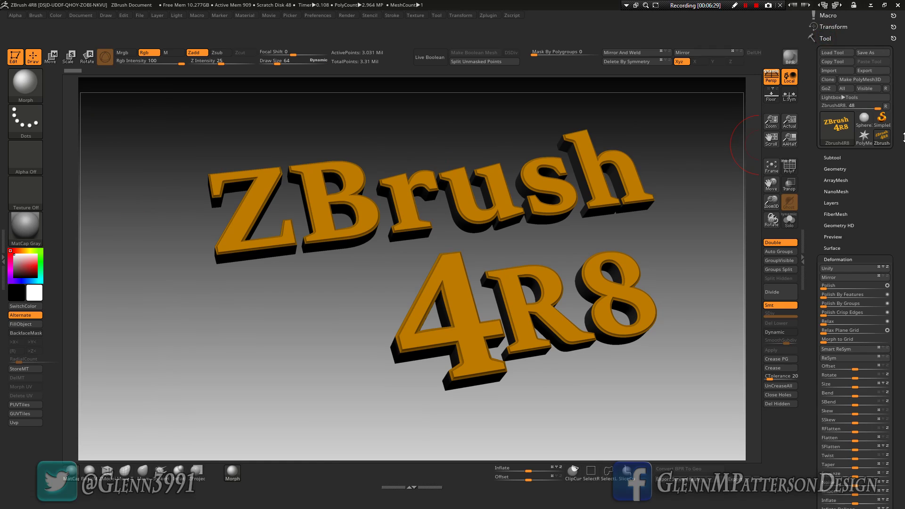
left_click(843, 258)
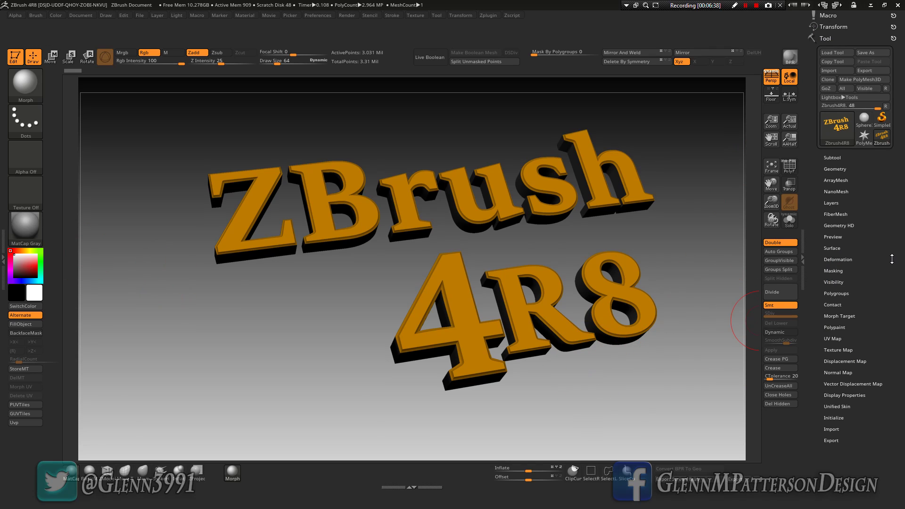
Step: Turn off interface customization in the configuration preferences to lock the layout
left_click(316, 19)
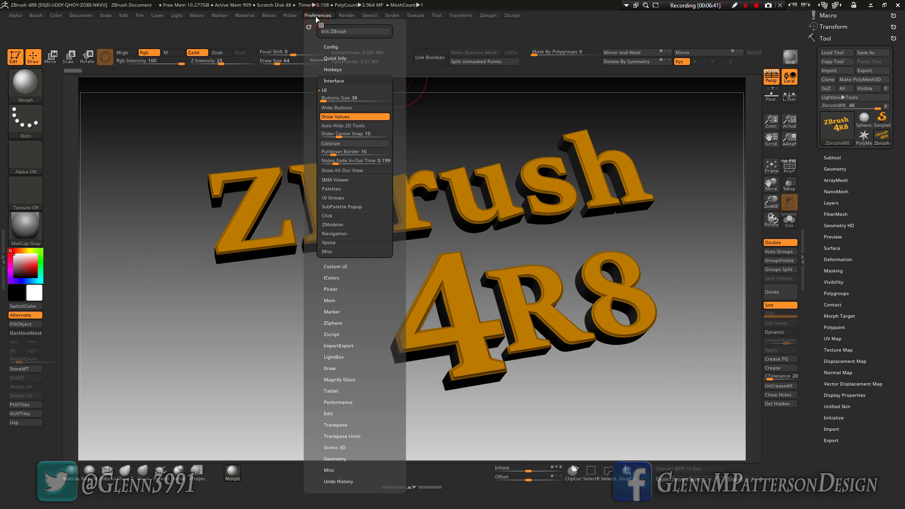
left_click(331, 47)
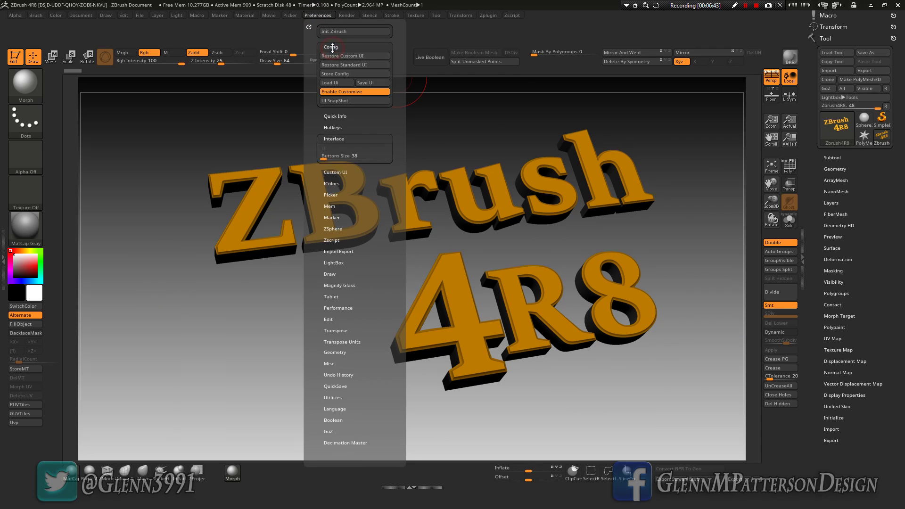
left_click(334, 92)
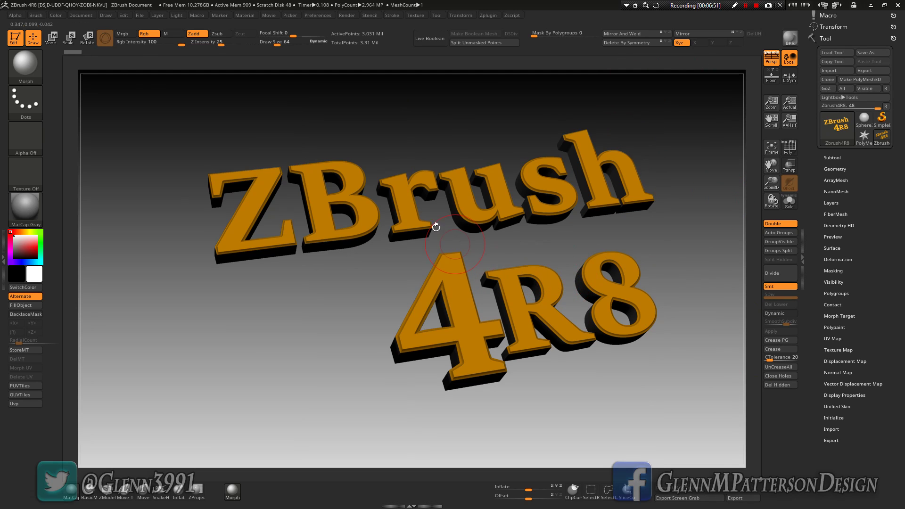
Step: Examine the configuration preferences for storing and saving the customized interface
left_click(316, 17)
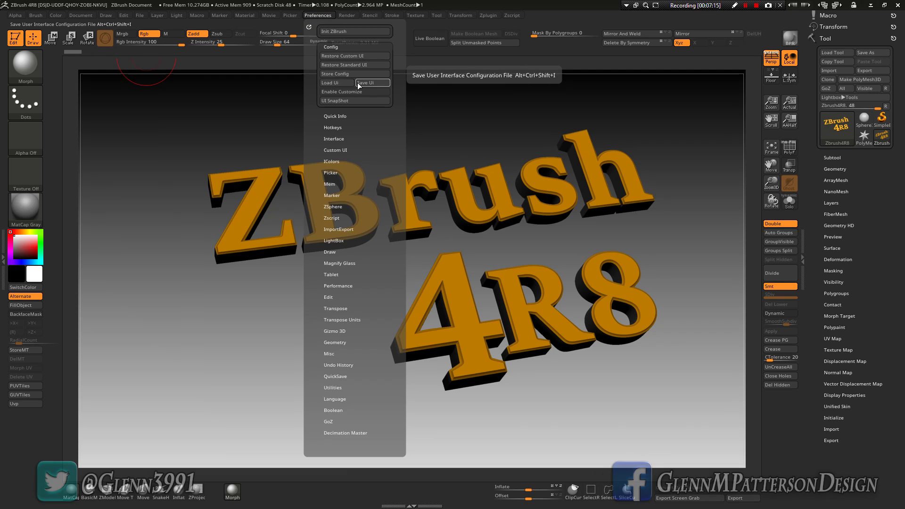
left_click(321, 15)
left_click(321, 15)
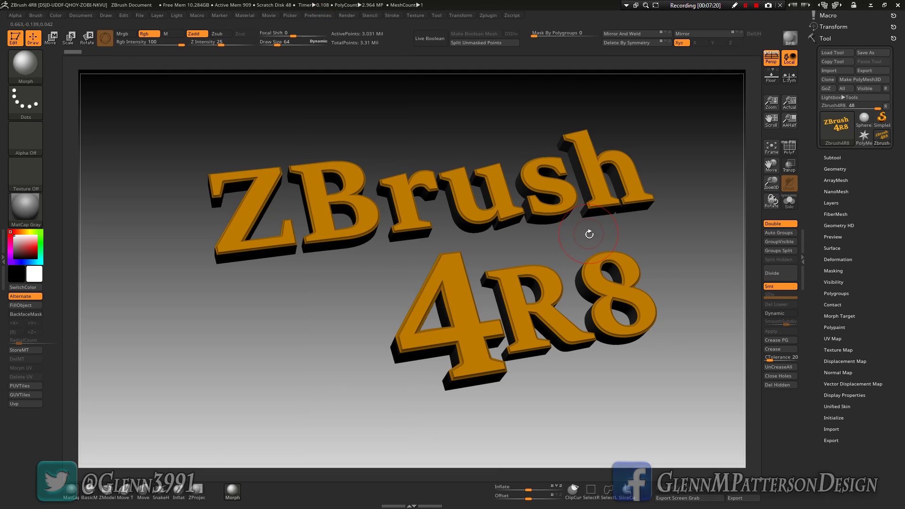
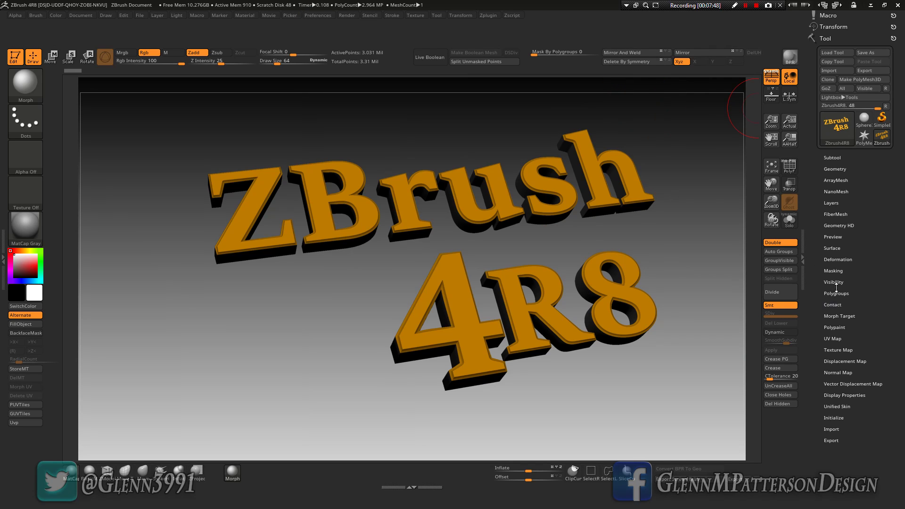
Step: Try placing the Deformation section's Unify control on the shelf below Del Hidden, and remove it from the shelf again
left_click(837, 260)
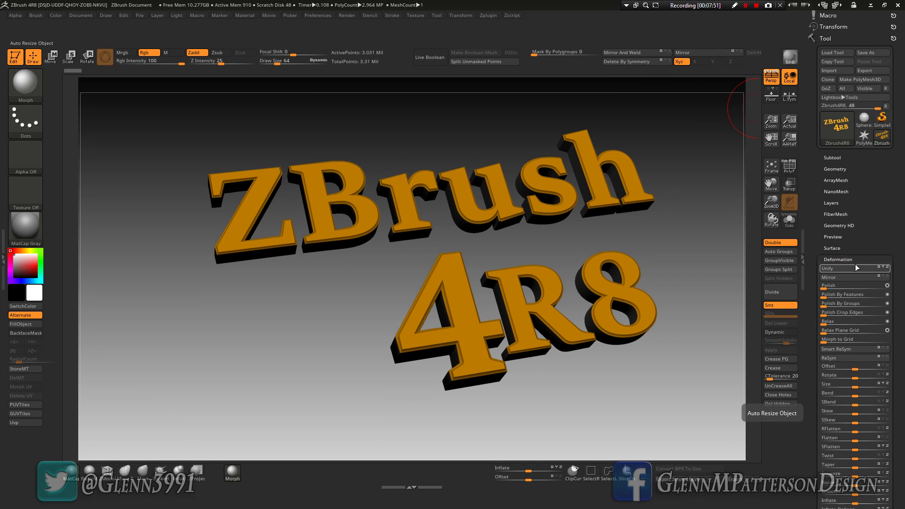
left_click(854, 268, "ctrl")
left_click_drag(854, 268, 636, 69, "ctrl+alt")
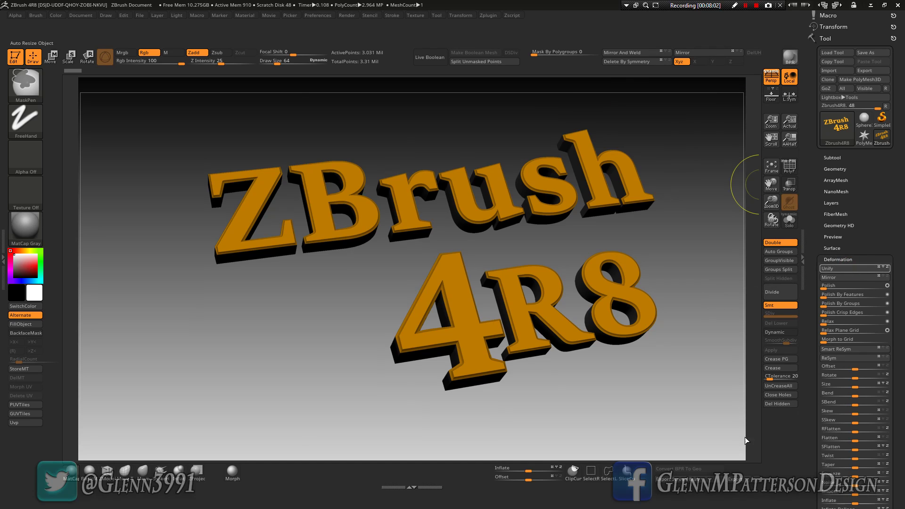
left_click_drag(746, 440, 791, 419, "ctrl+alt")
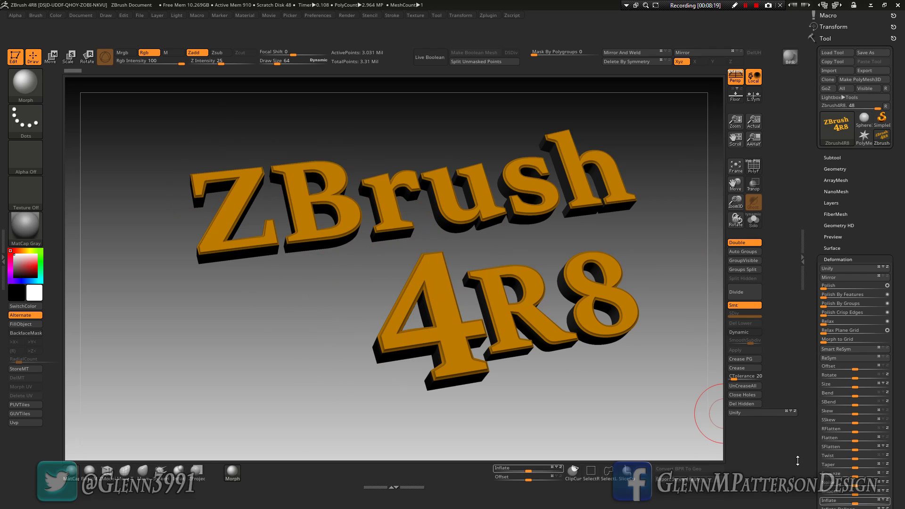
key("ctrl")
left_click_drag(760, 416, 456, 374, "ctrl+alt")
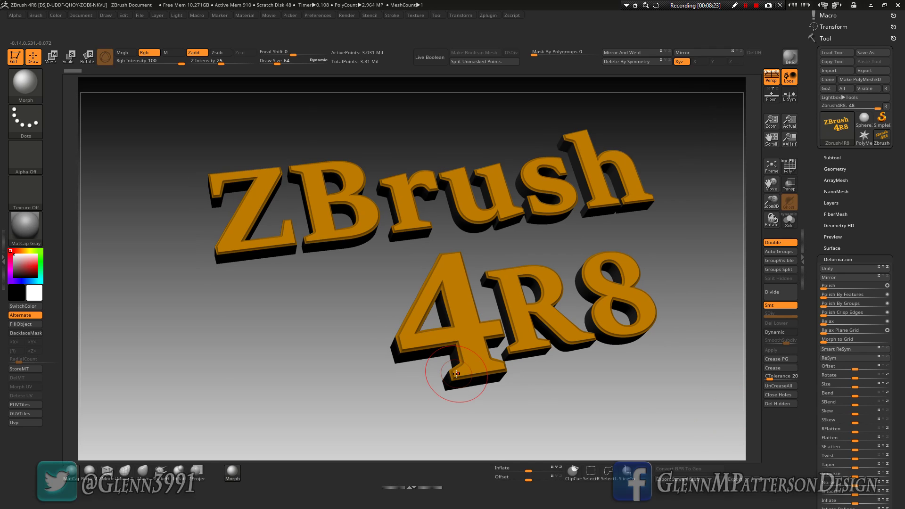
Step: Turn off interface customization in the configuration preferences and open the Interface preferences section
left_click(319, 16)
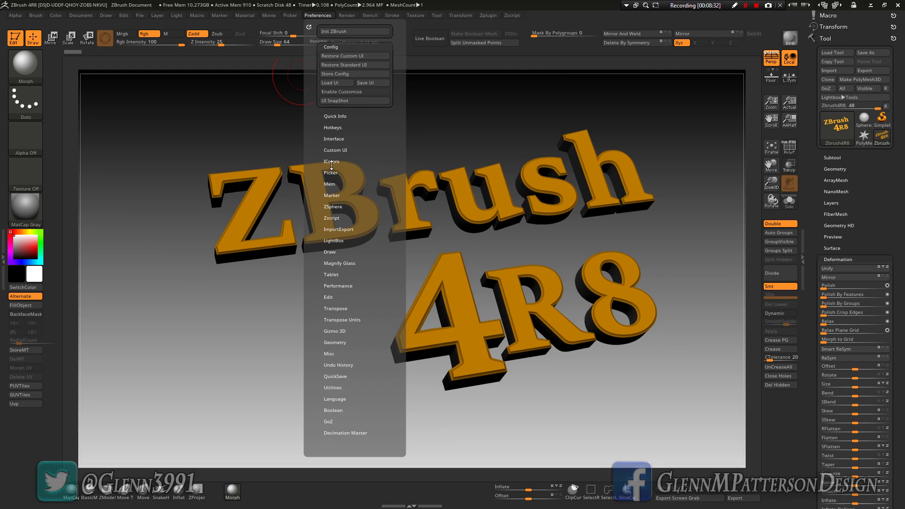
left_click(332, 139)
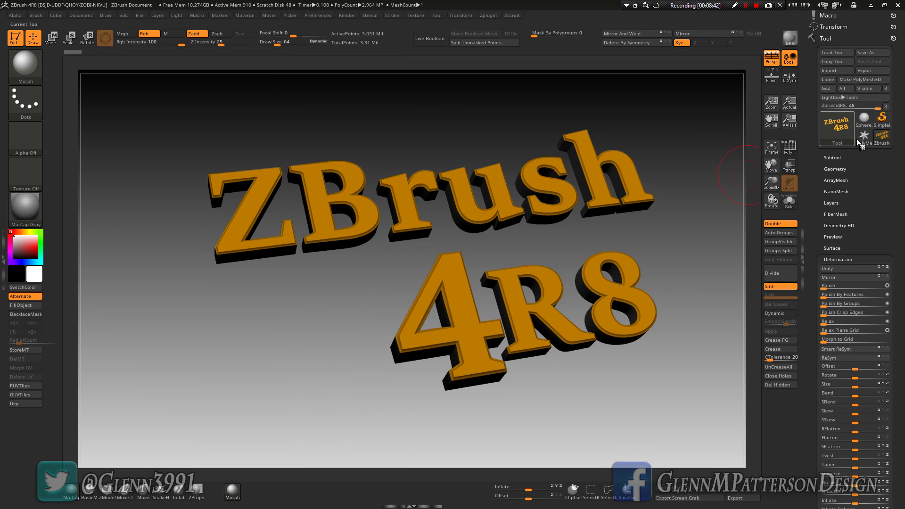
Step: Switch the active tool to Sphere3D and frame the sphere upright in the canvas
left_click(864, 122)
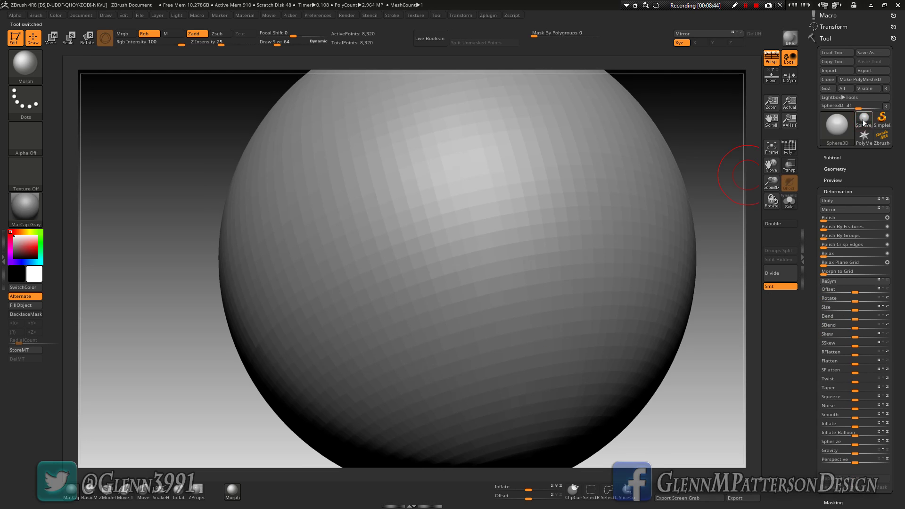
left_click(768, 149)
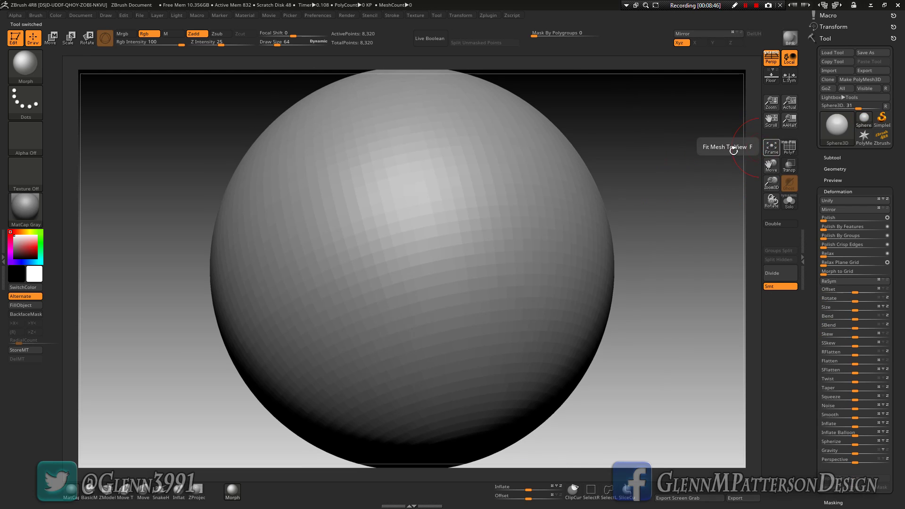
left_click_drag(481, 287, 469, 304)
left_click(771, 147)
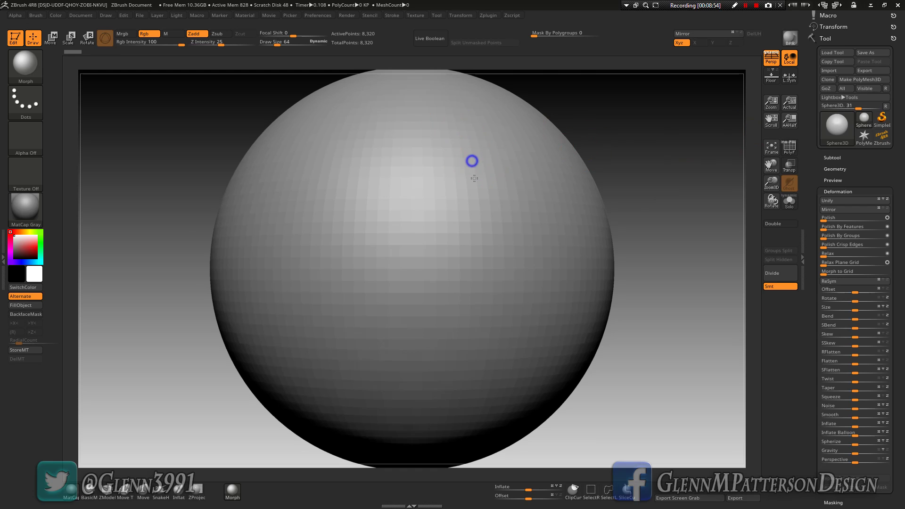
right_click_drag(470, 159, 477, 175, "alt")
key("f")
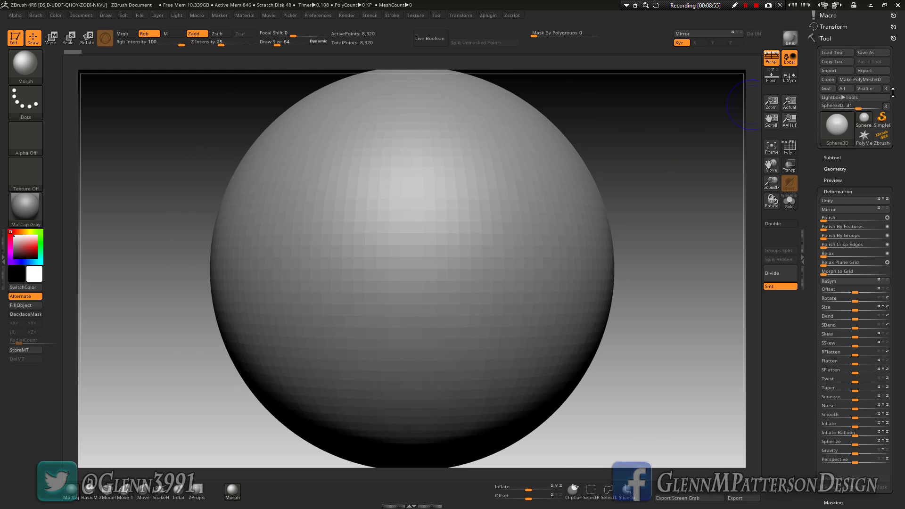
Step: Convert the sphere to a PolyMesh3D and subdivide it up to subdivision level 6
left_click(860, 79)
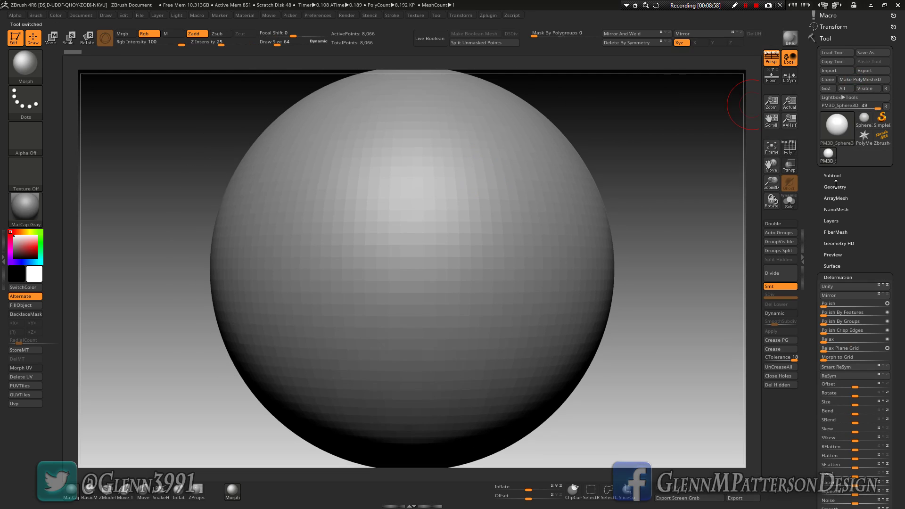
left_click(782, 276)
left_click(782, 276)
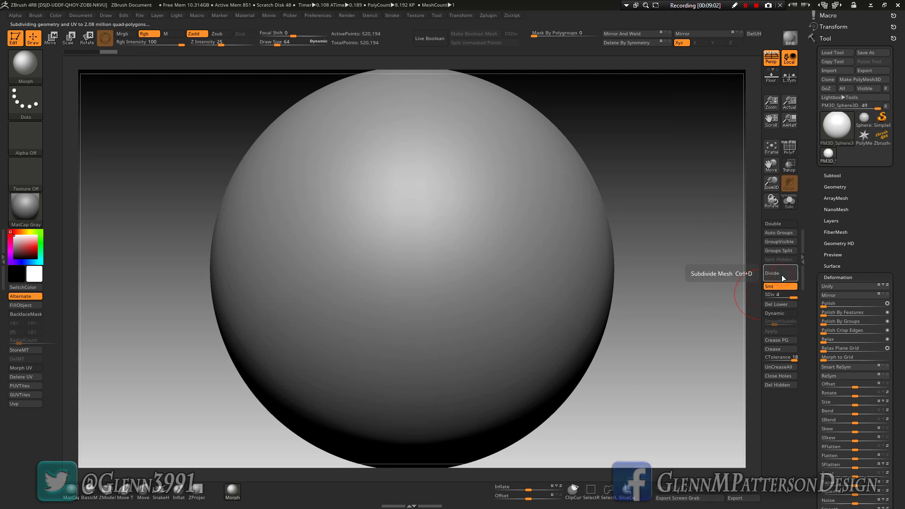
left_click(781, 275)
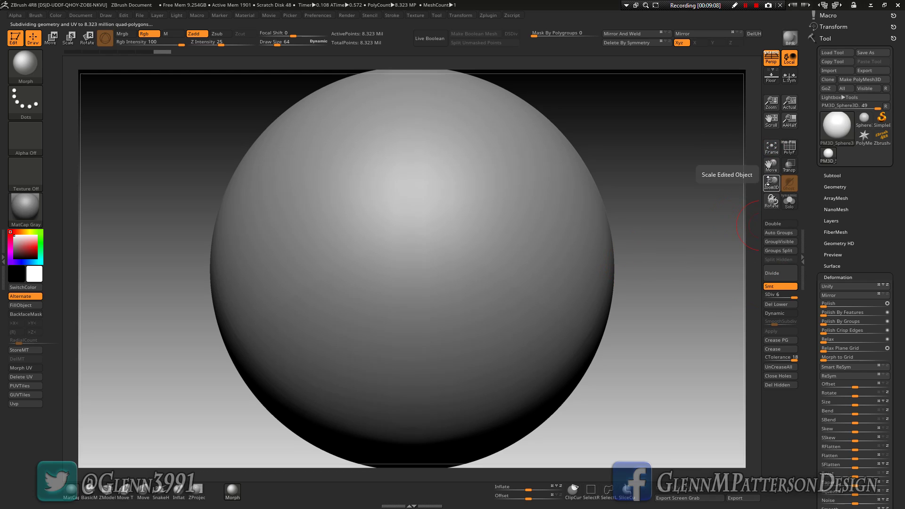
Step: Load the Leaf VDM brush preset from the ZB4R8_Boolean folder, dismissing the Morph brush note
left_click_drag(771, 182, 774, 162)
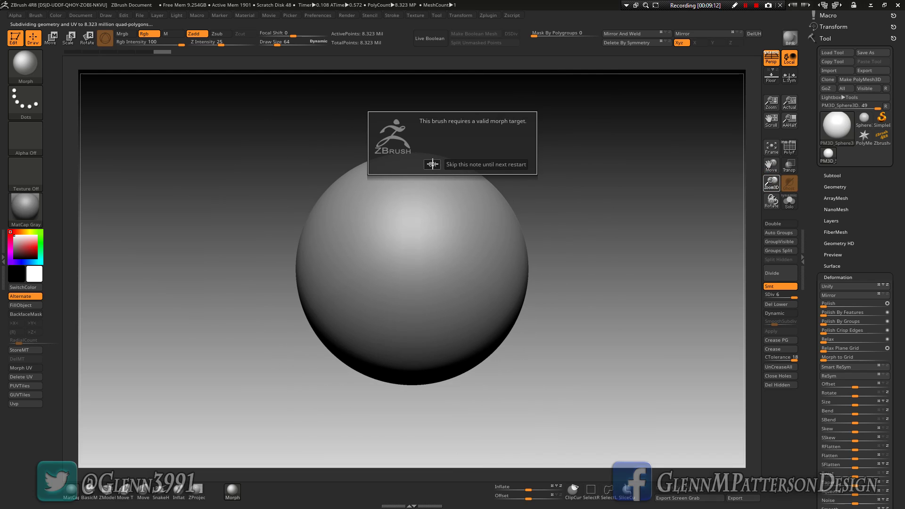
left_click(464, 164)
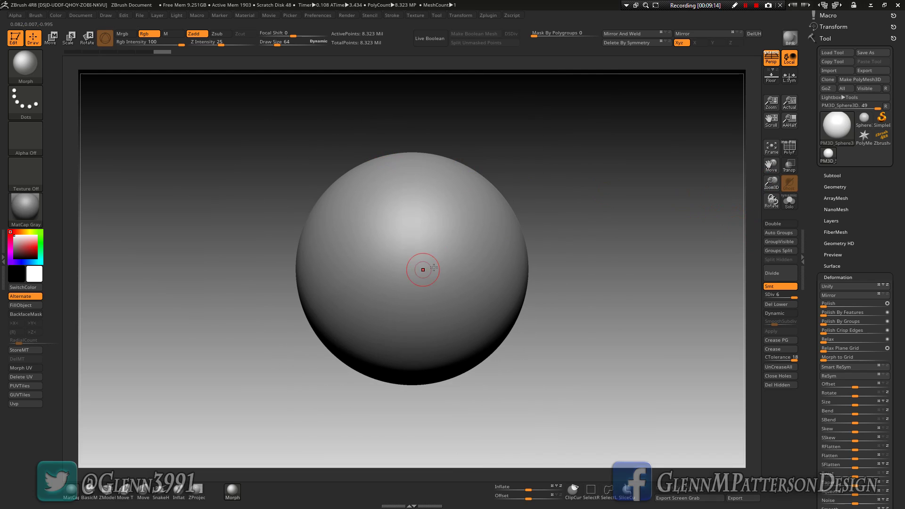
left_click_drag(550, 220, 479, 201)
left_click(5, 254)
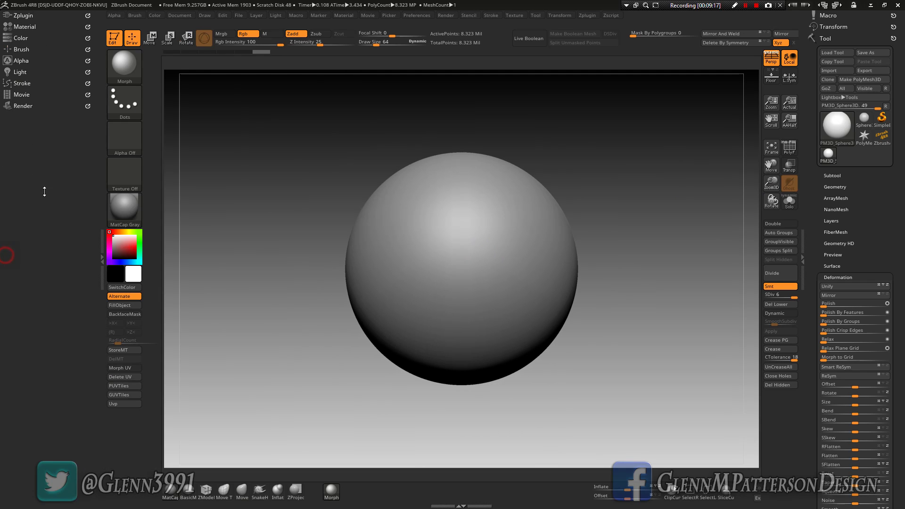
left_click(19, 47)
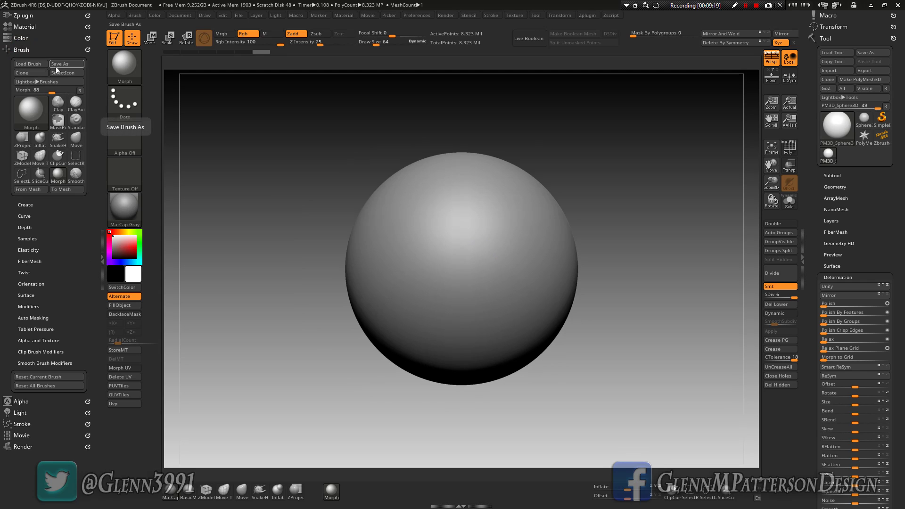
left_click(34, 67)
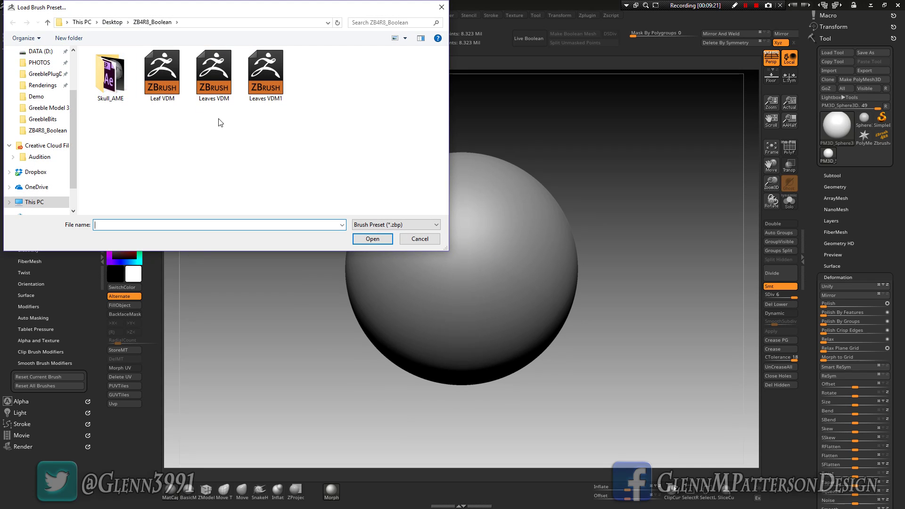
double_click(159, 91)
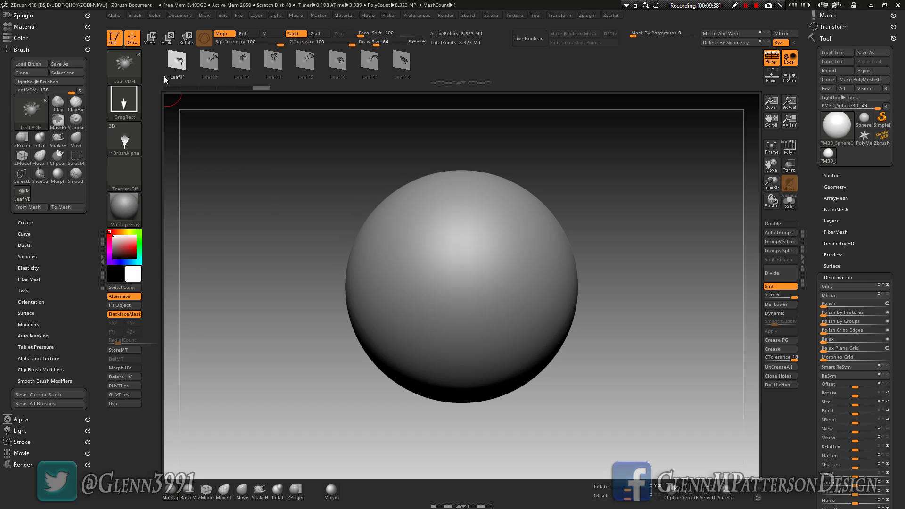
Step: Set the draw size to 140 and pull a Leaf01 and a Leaf02 leaf out of the sphere's upper area
key("space")
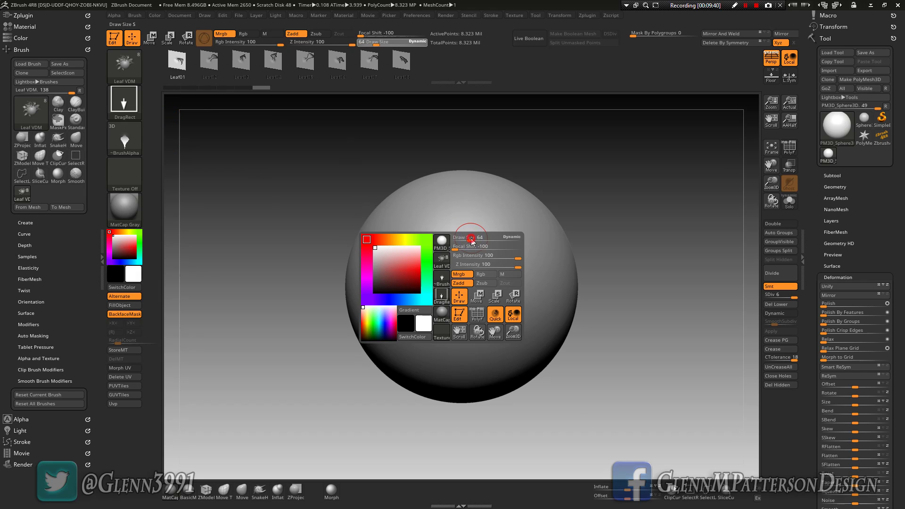
mouse_move(471, 241)
left_mouse_down()
mouse_move(483, 260)
mouse_move(579, 258)
left_mouse_up()
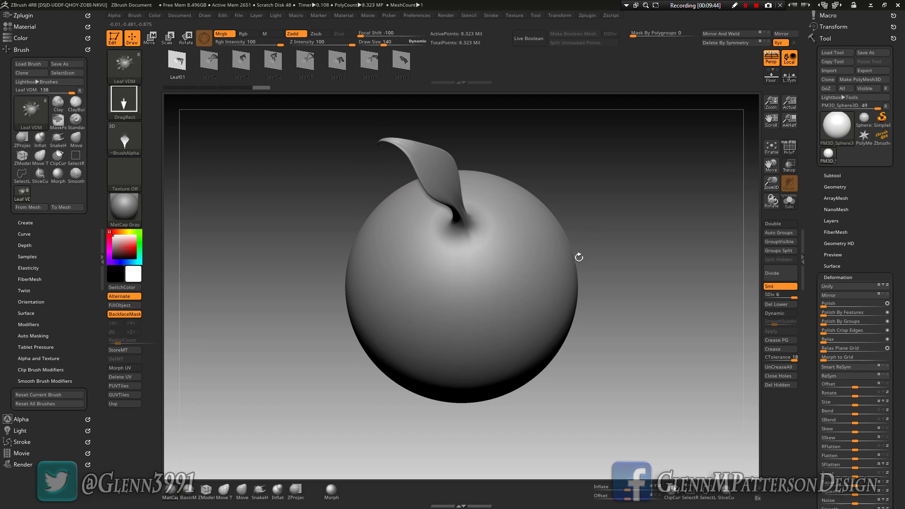
left_click(210, 61)
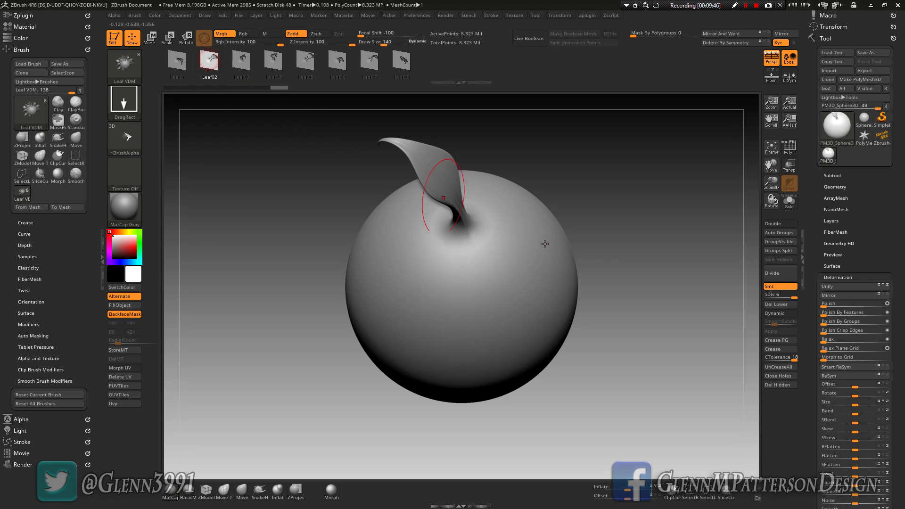
mouse_move(516, 242)
left_mouse_down()
mouse_move(649, 307)
mouse_move(637, 297)
left_mouse_up()
Step: Pull a Leaf03 leaf from the sphere's upper-left side and a Leaf04 leaf from its front
left_click_drag(426, 256, 424, 242)
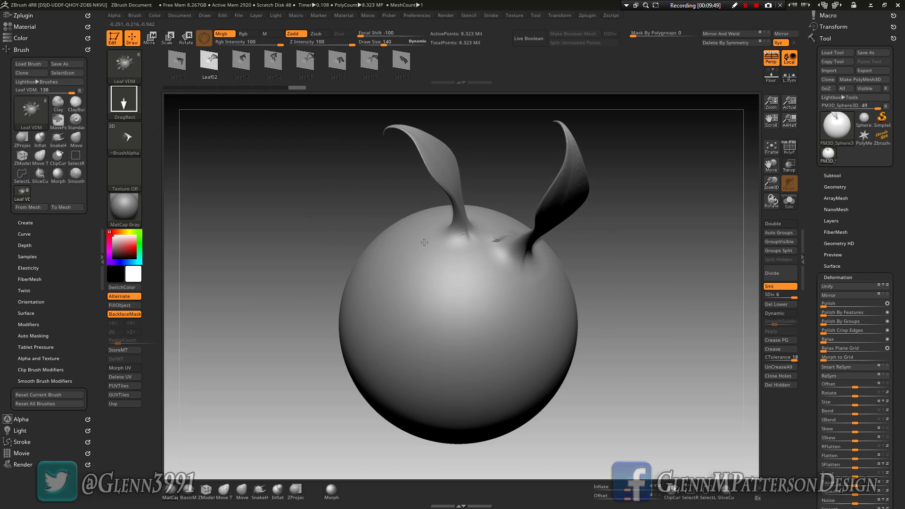
left_click(241, 61)
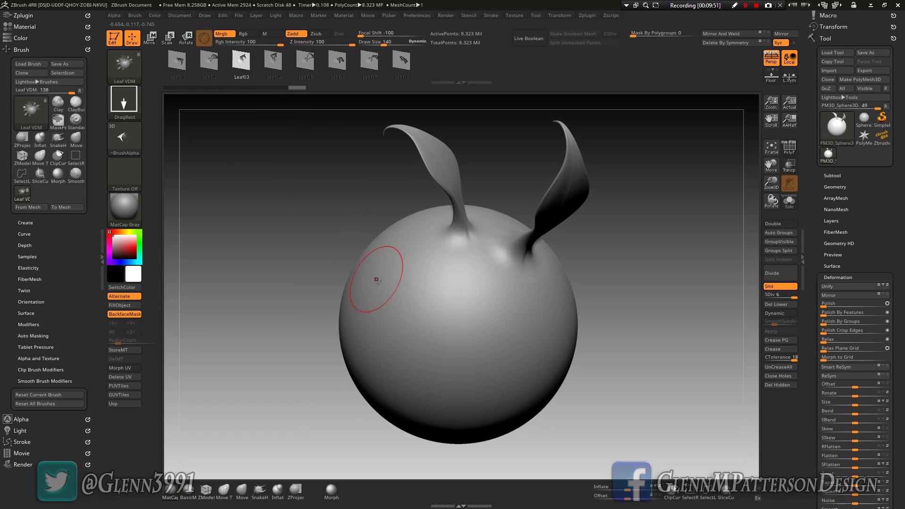
left_click_drag(377, 280, 305, 238)
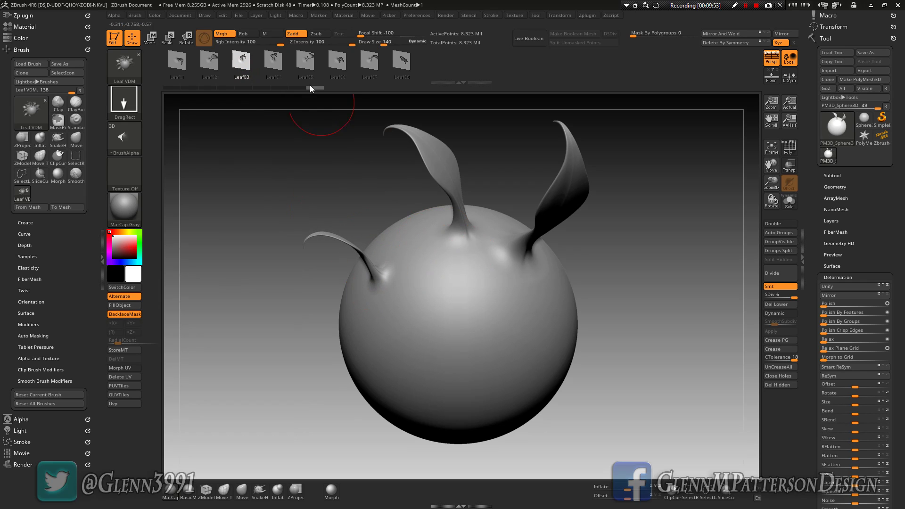
left_click(273, 60)
mouse_move(435, 289)
left_mouse_down()
mouse_move(434, 299)
mouse_move(424, 278)
left_mouse_up()
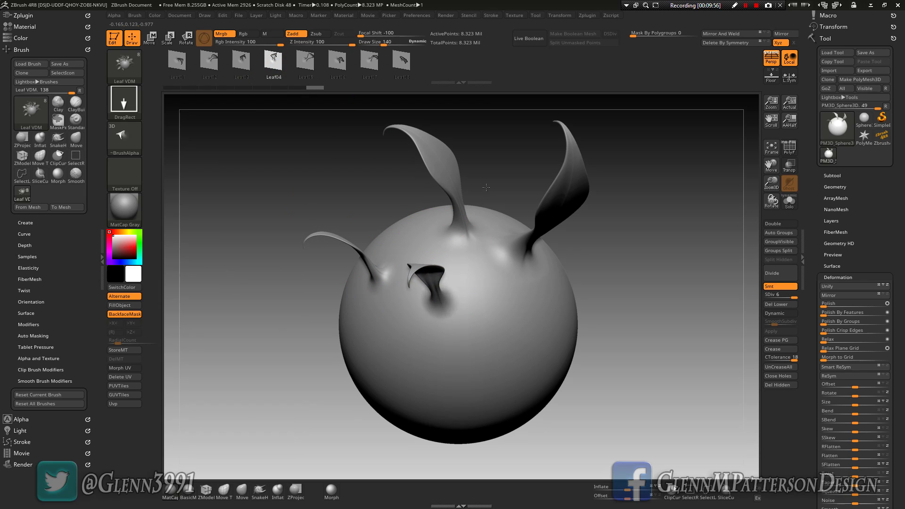
left_click_drag(486, 187, 474, 189)
Step: Pull a Leaf05 leaf from the sphere's right side and a Leaf06 leaf from the bare surface beyond it
left_click(306, 61)
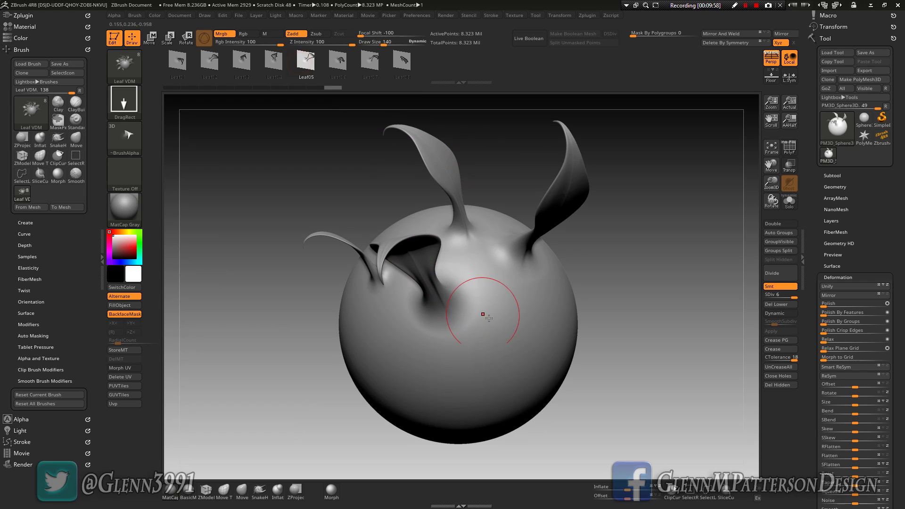
left_click_drag(519, 302, 601, 304)
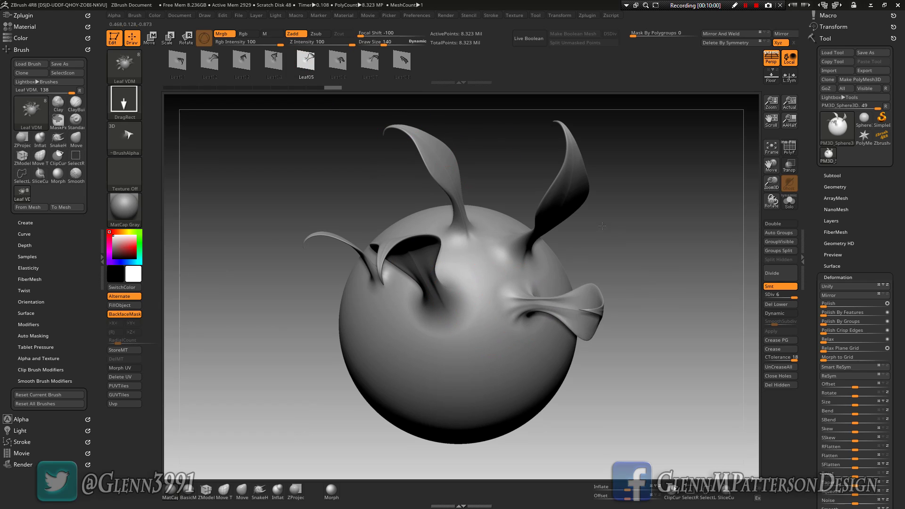
mouse_move(601, 228)
left_mouse_down()
mouse_move(536, 402)
mouse_move(519, 411)
left_mouse_up()
left_click(338, 60)
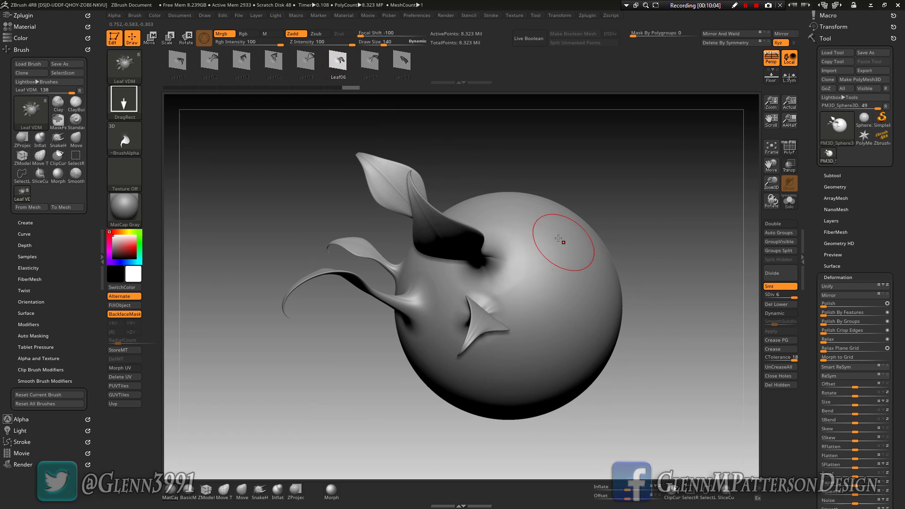
left_click_drag(545, 262, 589, 240)
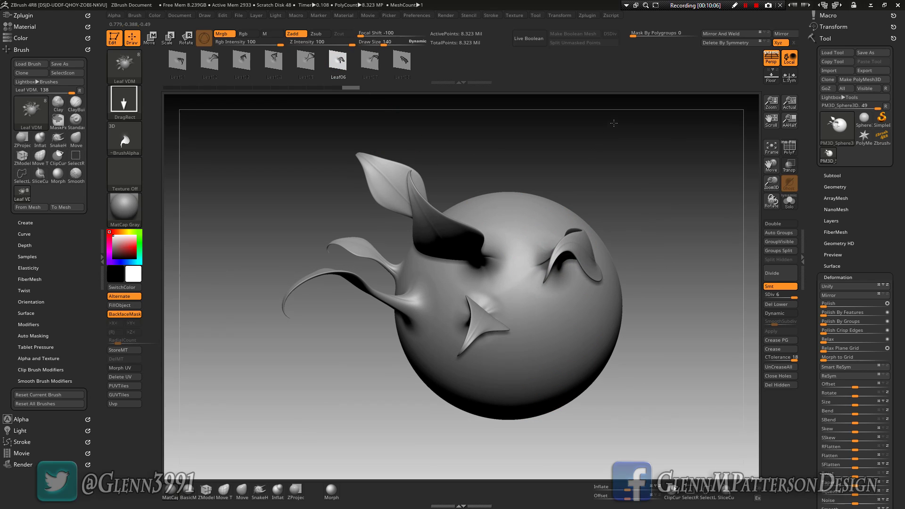
Step: Add a Leaf07 and a Leaf08 leaf to bare areas of the sphere beside the existing leaves
mouse_move(607, 380)
left_mouse_down()
mouse_move(608, 340)
mouse_move(586, 317)
left_mouse_up()
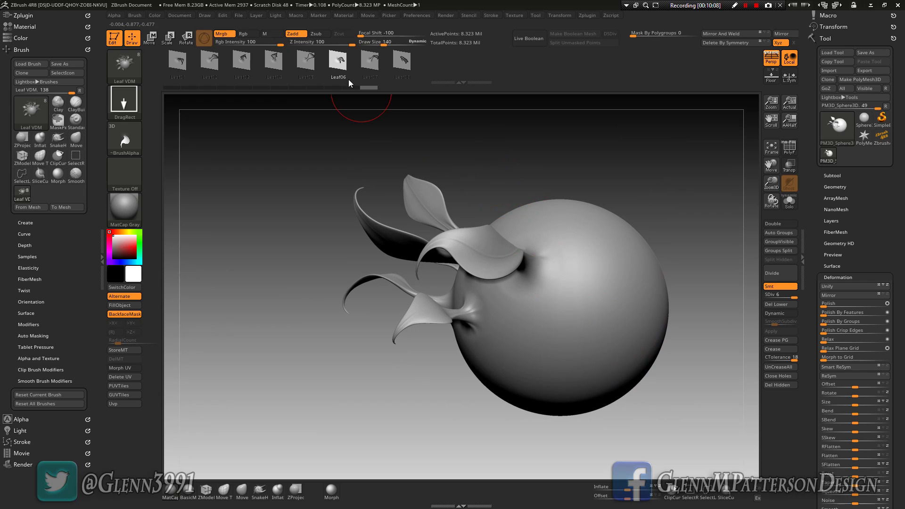
left_click(370, 60)
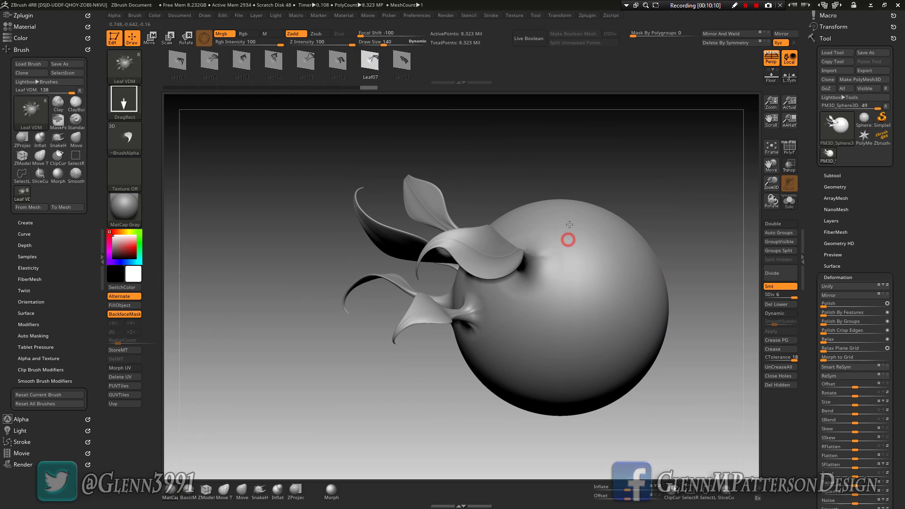
left_click_drag(569, 225, 625, 172)
mouse_move(627, 175)
left_mouse_down()
mouse_move(621, 279)
mouse_move(541, 181)
mouse_move(606, 184)
mouse_move(616, 134)
left_mouse_up()
left_click(402, 60)
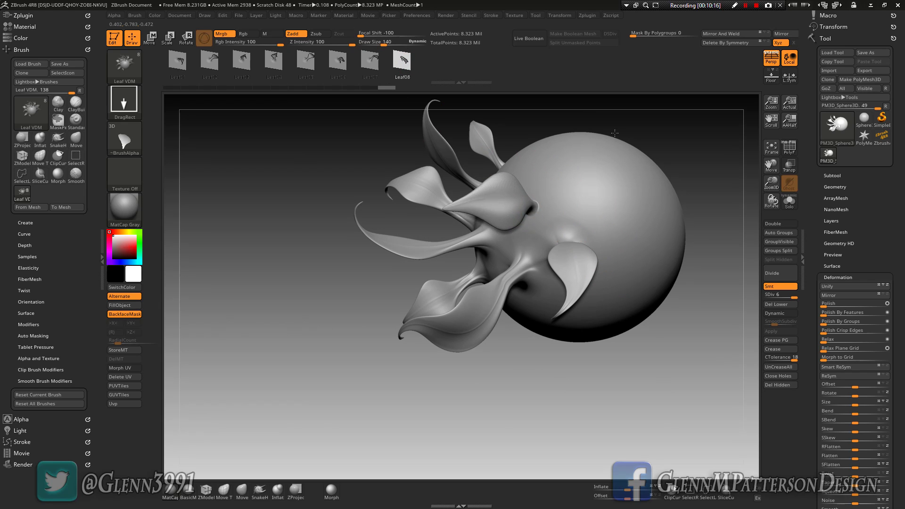
mouse_move(610, 210)
left_mouse_down()
mouse_move(588, 192)
mouse_move(573, 221)
mouse_move(609, 205)
left_mouse_up()
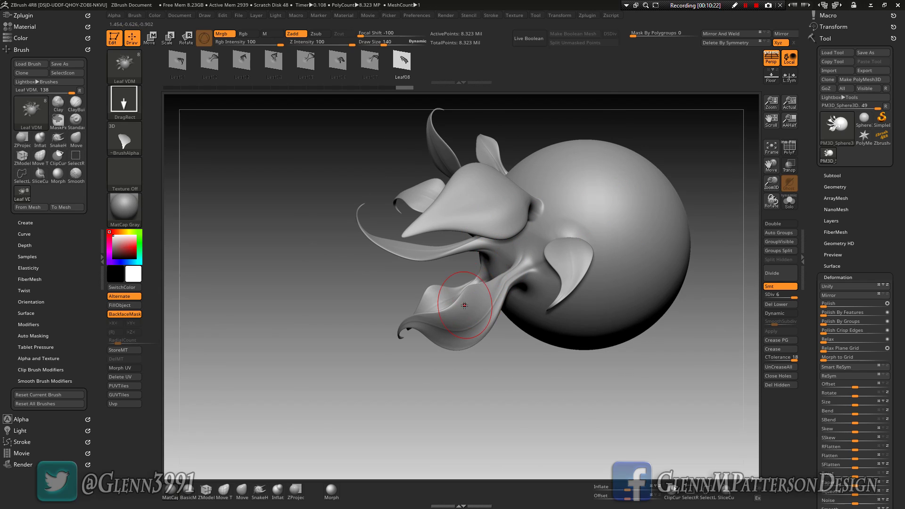
Step: Turn to the other side of the sphere and pull another Leaf08 leaf from its bare upper surface
left_click_drag(582, 328, 570, 299)
left_click_drag(520, 339, 531, 340)
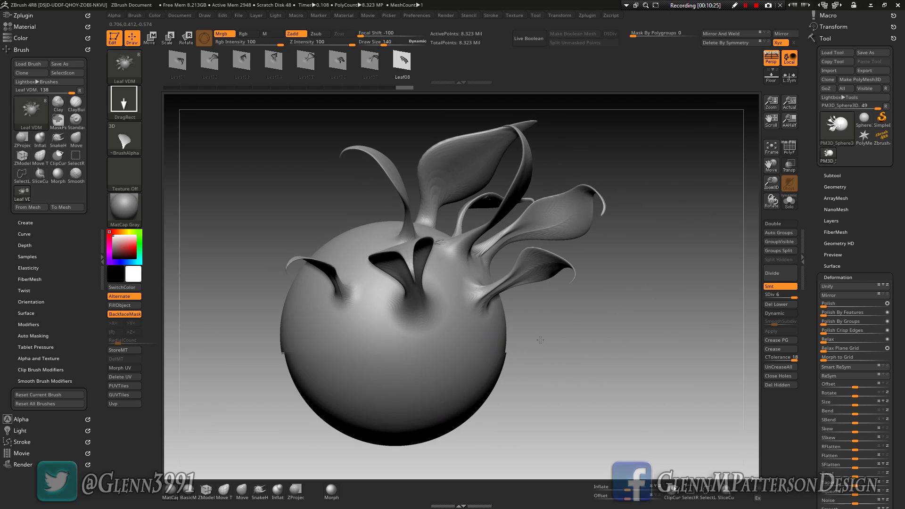
mouse_move(344, 339)
left_mouse_down()
mouse_move(371, 355)
mouse_move(339, 330)
left_mouse_up()
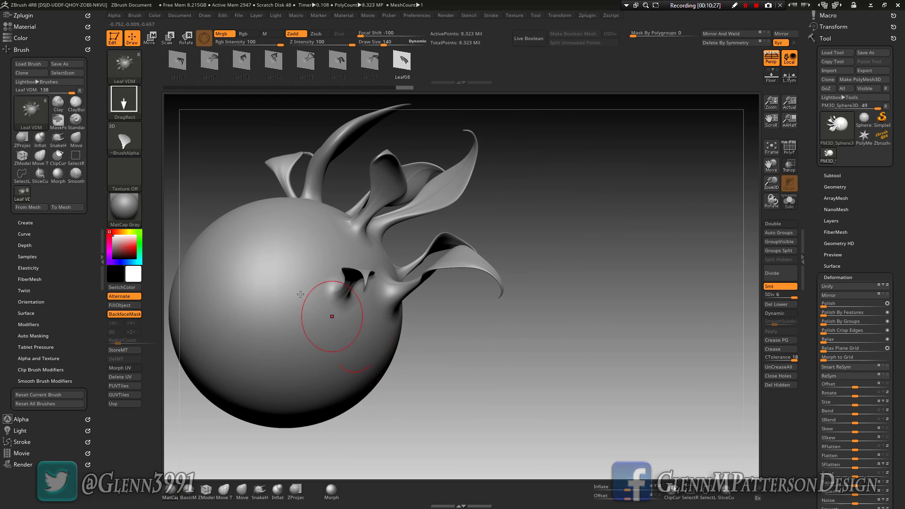
left_click_drag(293, 233, 370, 152)
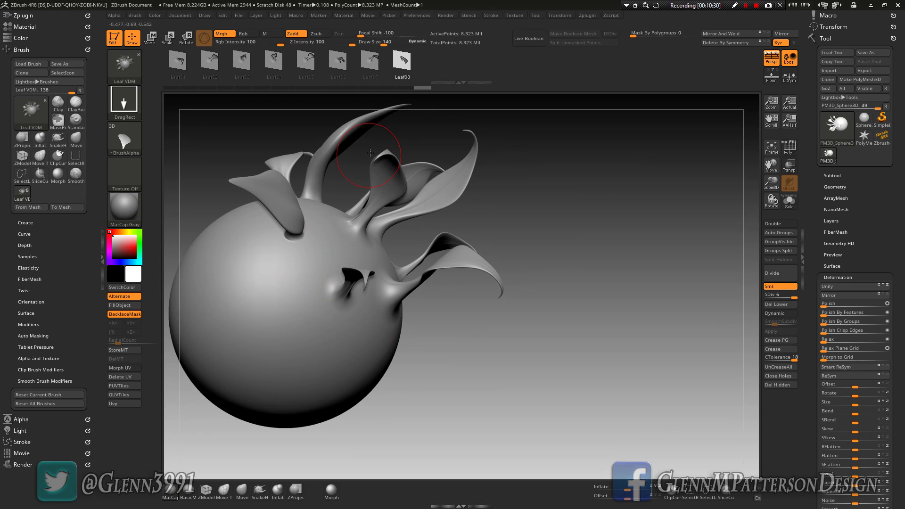